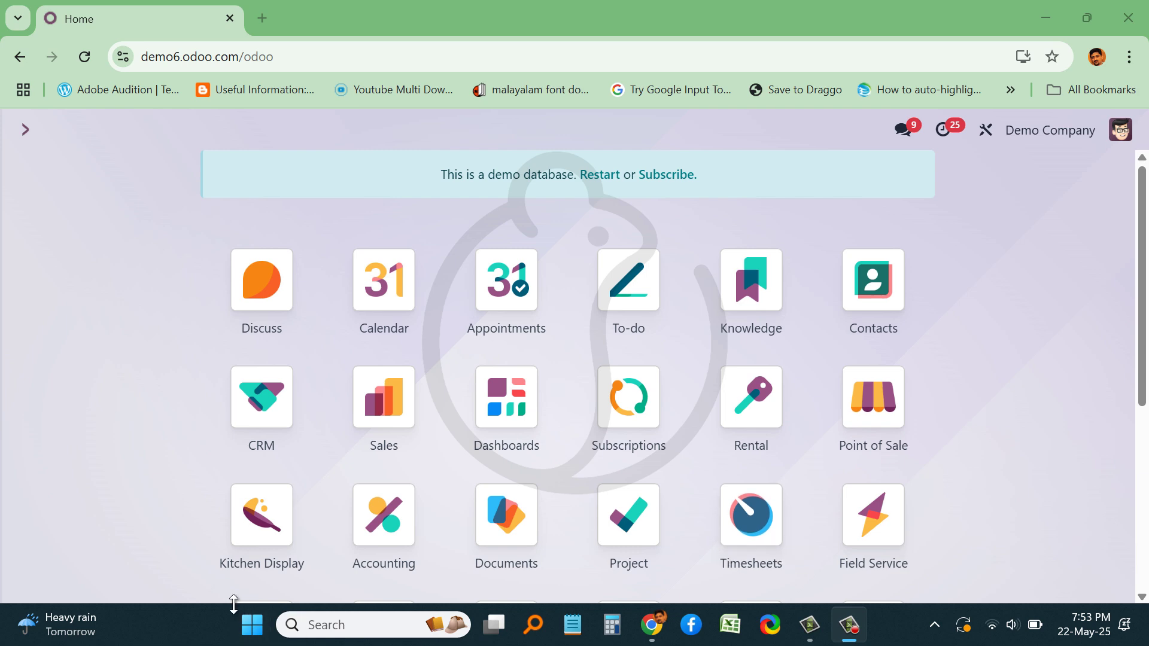
- Open the Accounting app and locate the Canara Bank journal on its dashboard
left_click(379, 517)
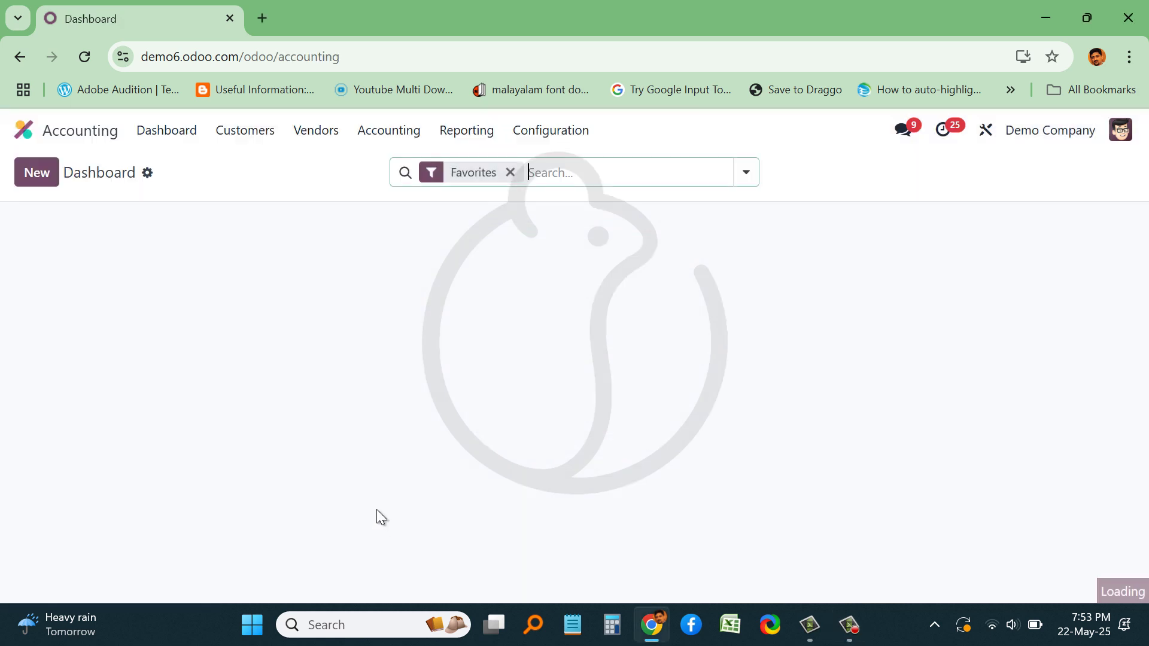
scroll(365, 383, "down", 3)
scroll(364, 382, "down", 2)
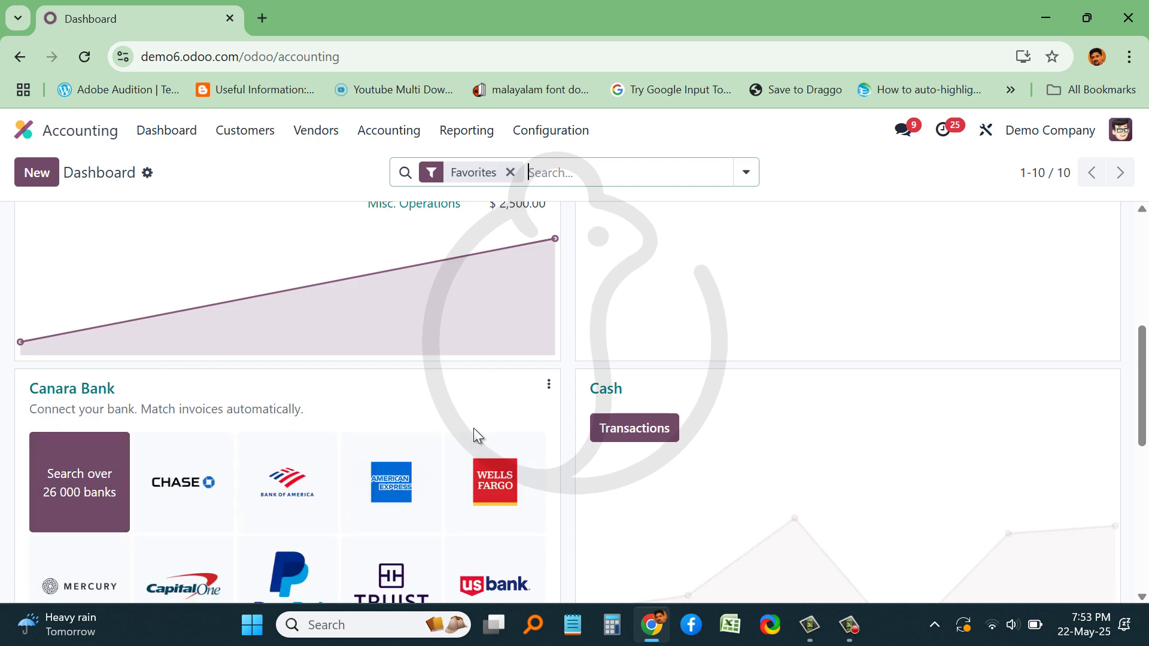
scroll(461, 443, "down", 3)
scroll(108, 443, "up", 3)
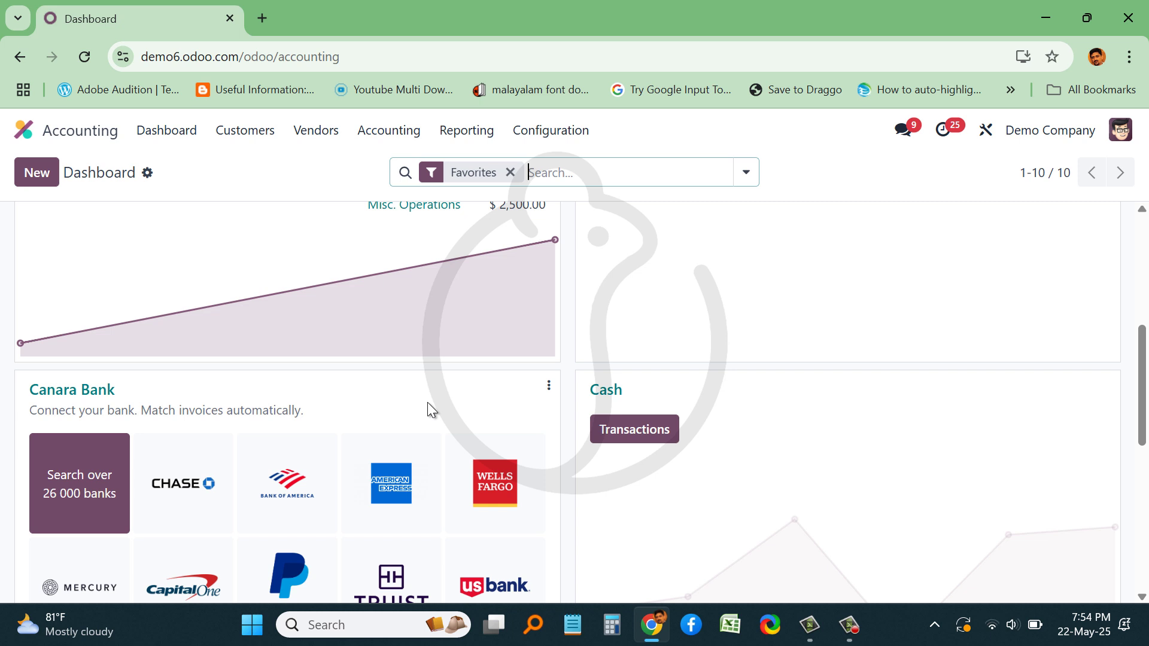
- Open the transactions list of the Canara Bank journal
left_click(549, 387)
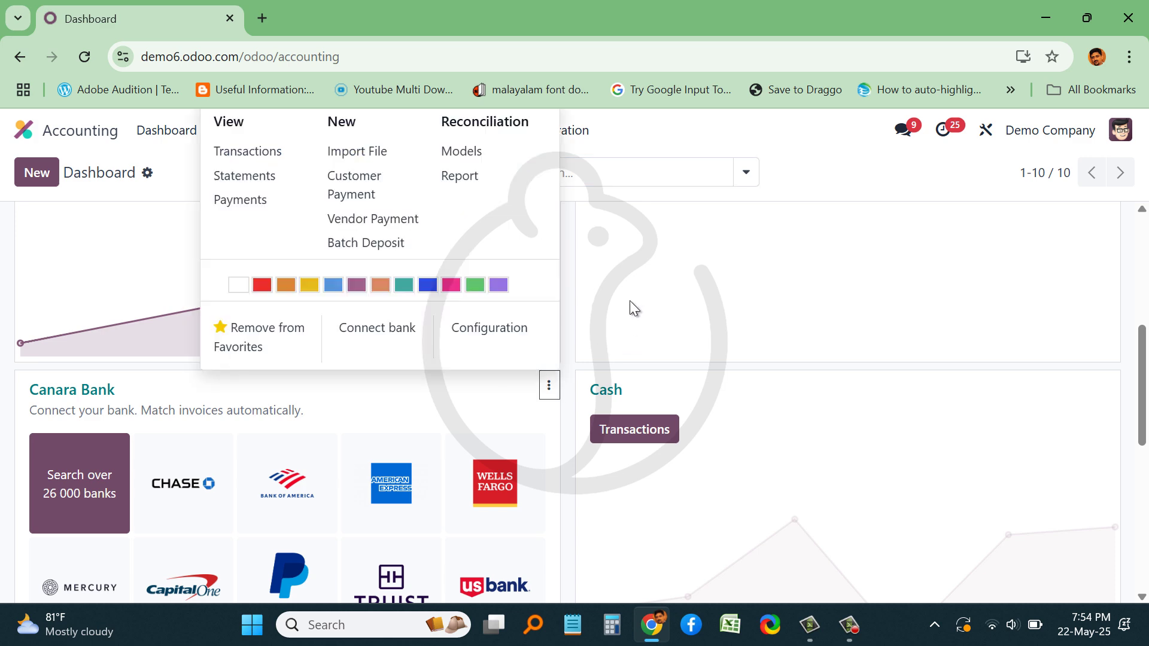
left_click(379, 404)
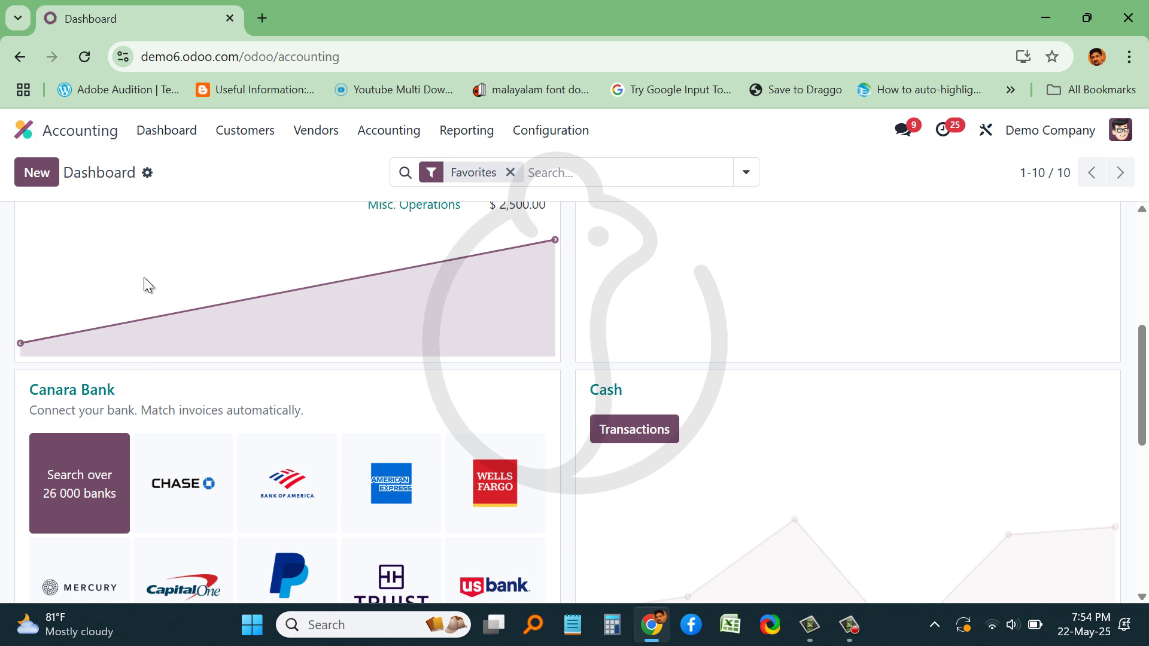
scroll(275, 285, "down", 1)
scroll(275, 285, "up", 1)
left_click(548, 391)
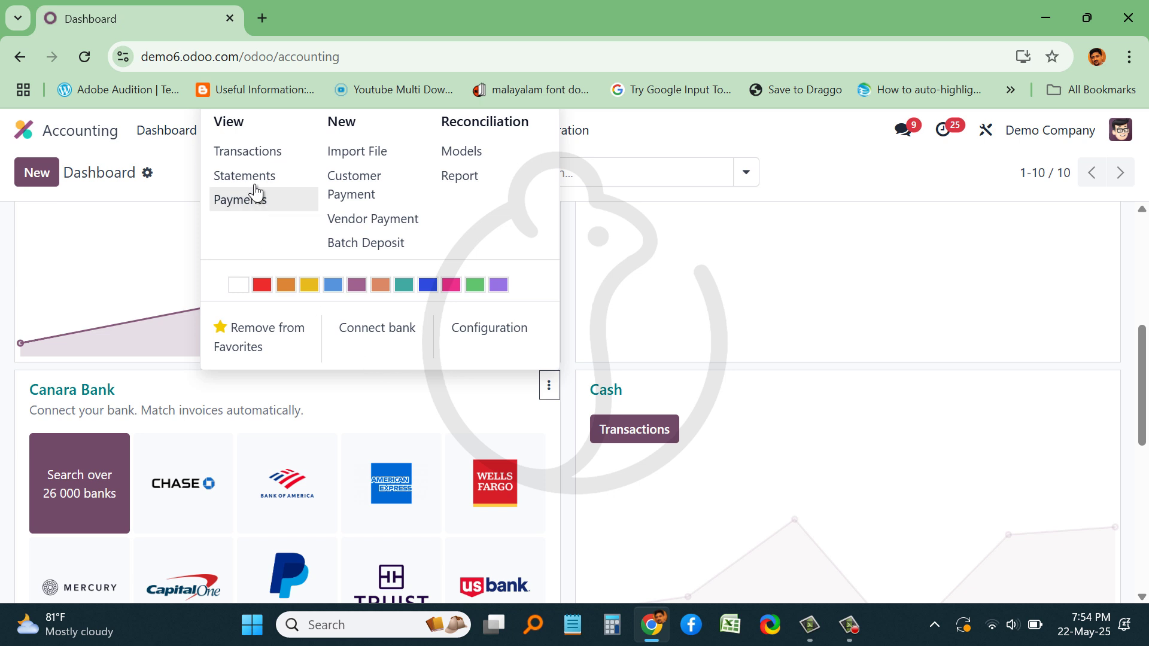
left_click(254, 154)
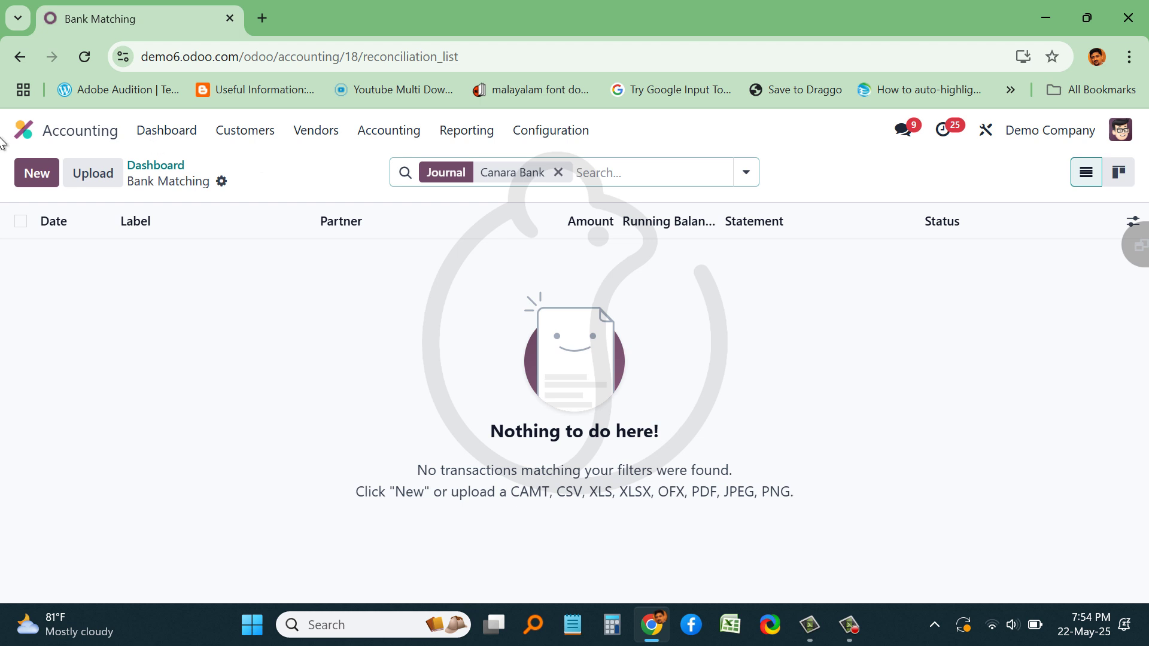
- Start a new Canara Bank transaction and date it 01/01/2025
left_click(38, 179)
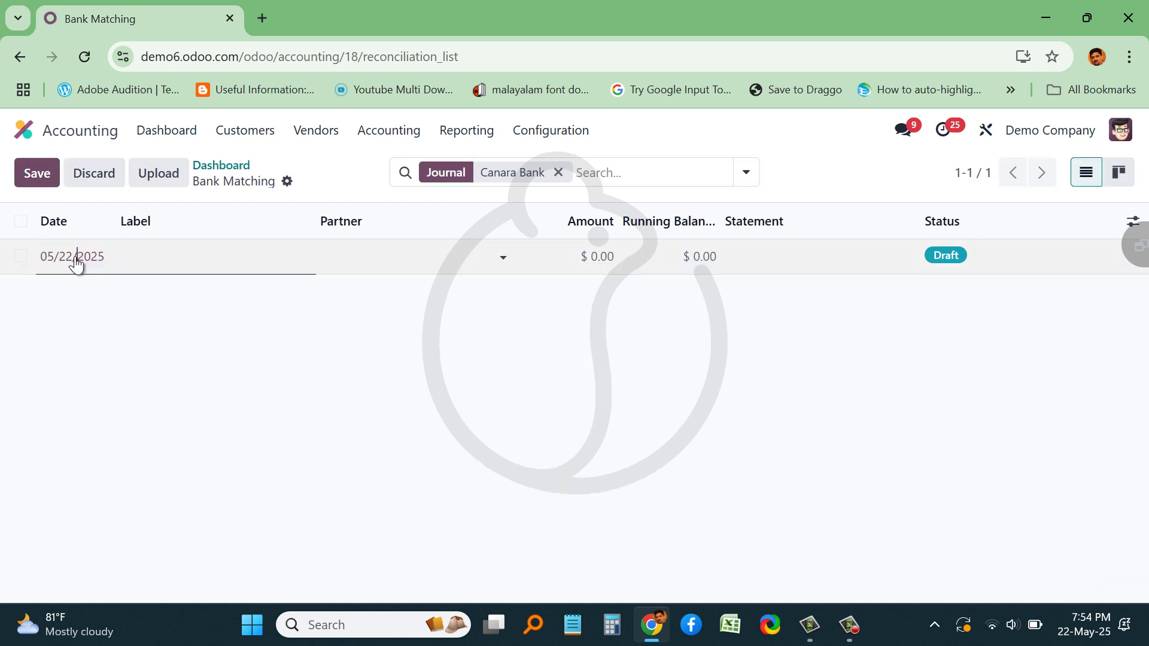
left_click(77, 256)
left_click(31, 303)
left_click(31, 304)
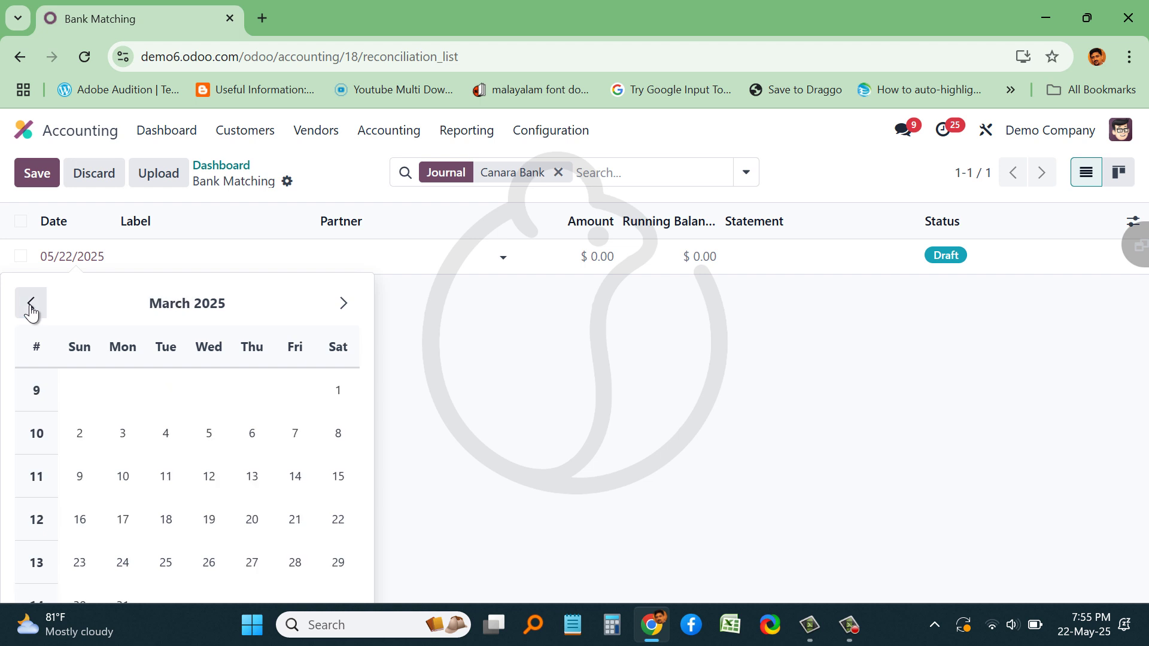
left_click(31, 304)
left_click(31, 304)
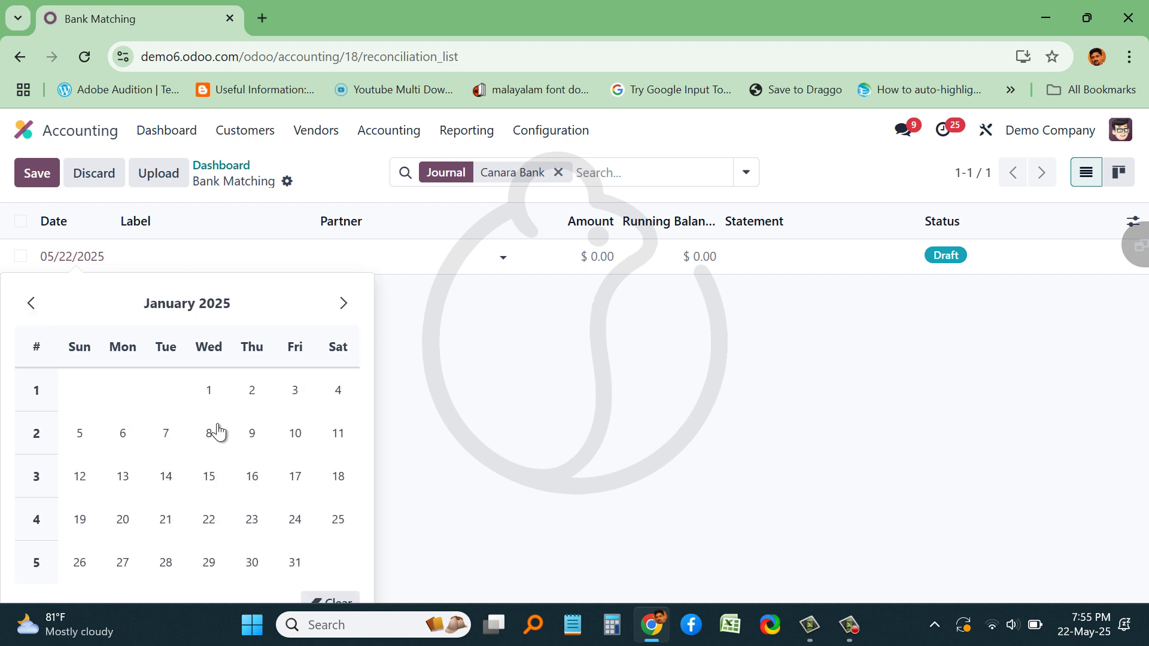
left_click(207, 394)
- Label the transaction "Opening balance" and save it with an amount of 167350
left_click(176, 258)
type("Openuin")
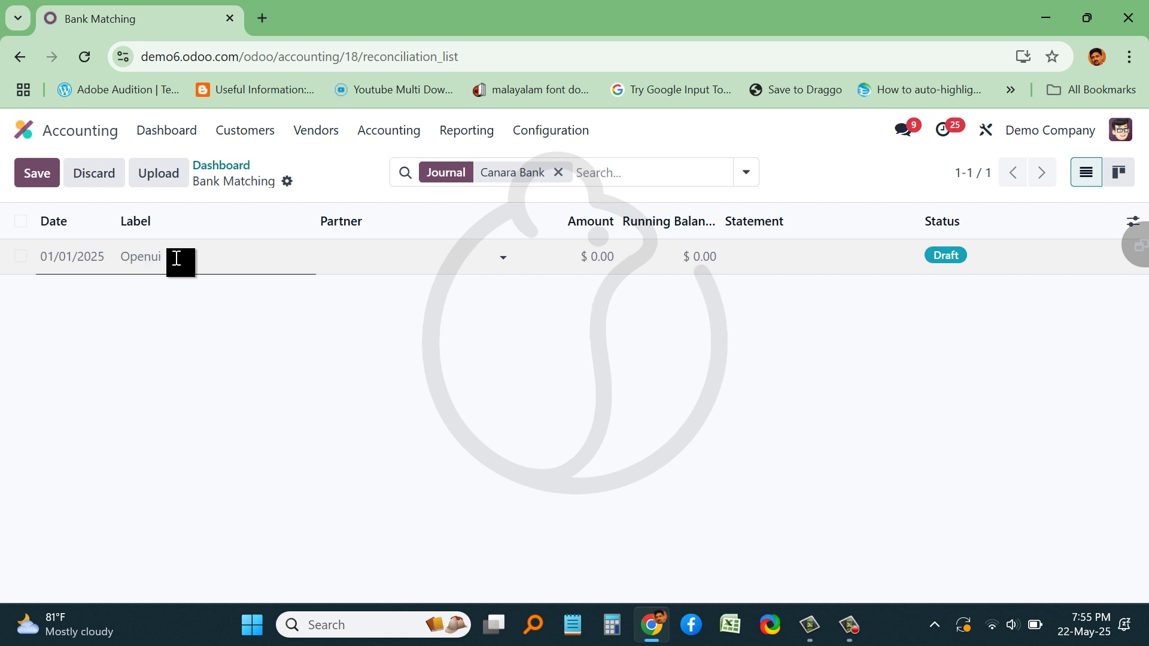
key("BackSpace")
key("BackSpace")
type("ing balance")
left_click(600, 258)
key("BackSpace")
type("167350")
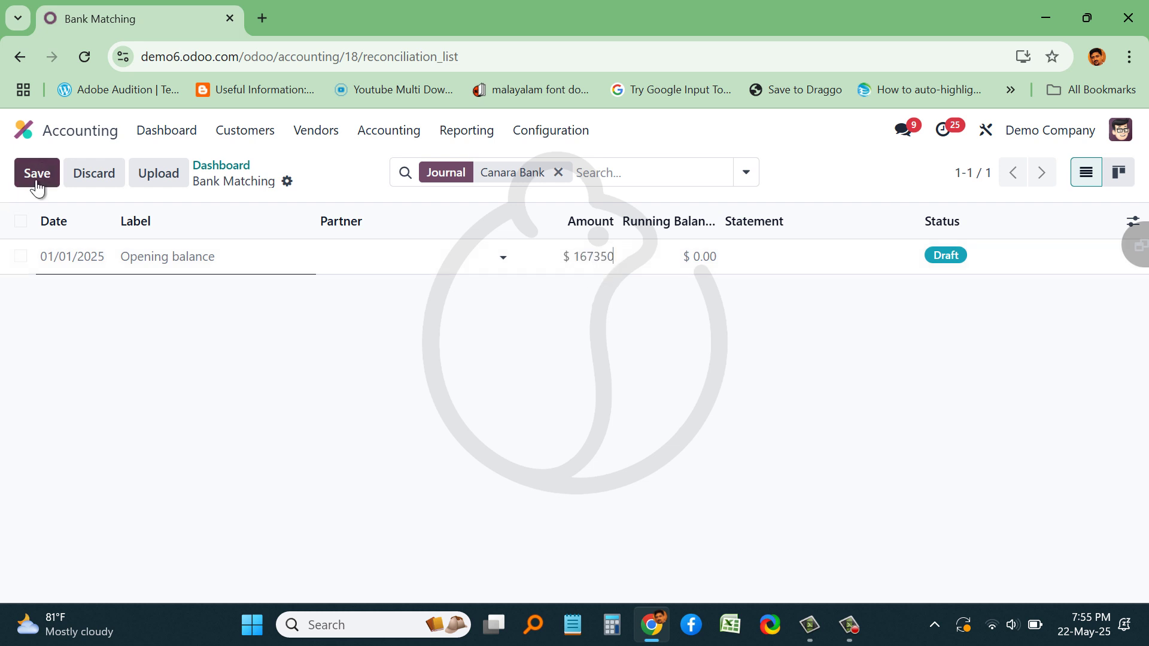
left_click(36, 179)
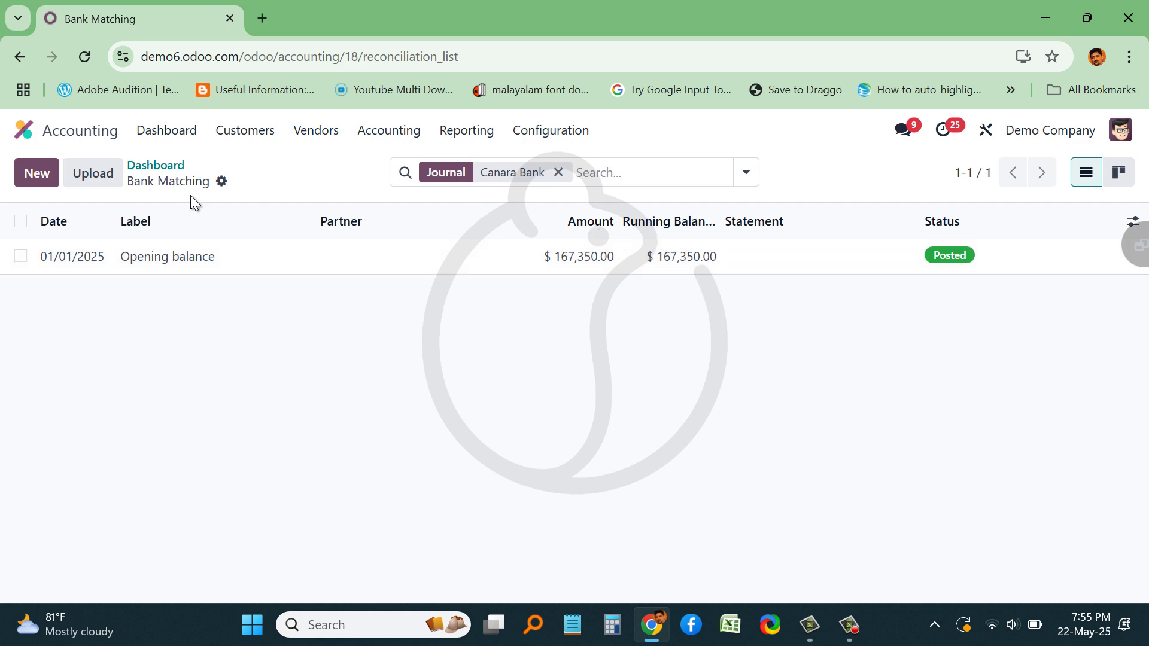
- Return to the accounting dashboard and check the Canara Bank journal's balance
left_click(167, 172)
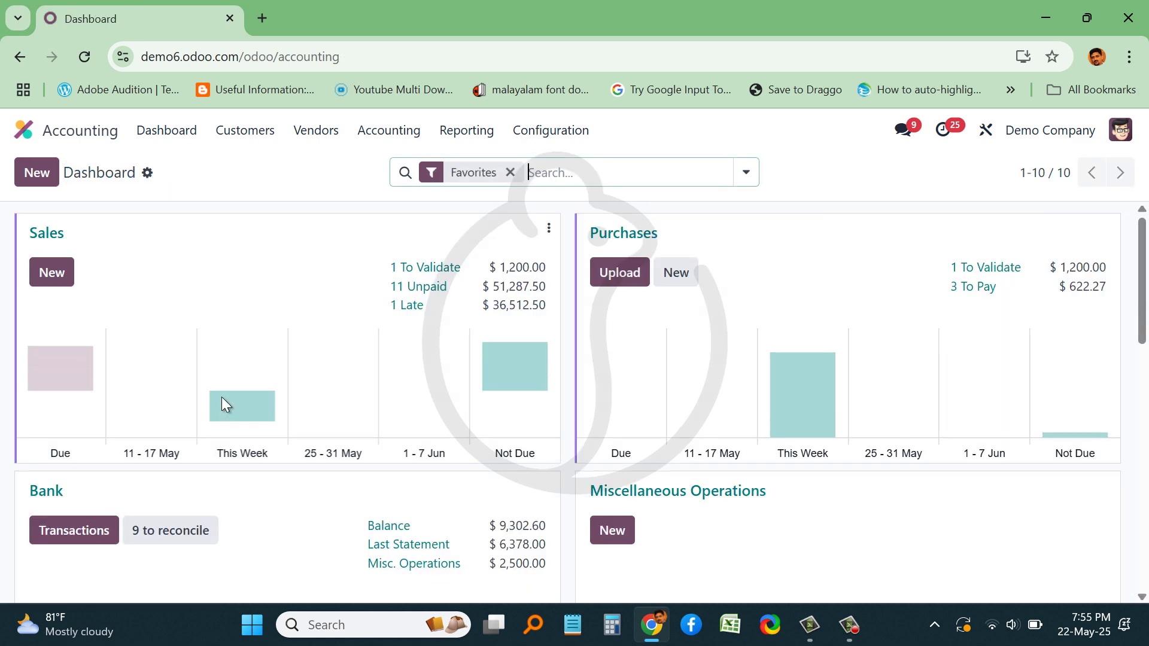
scroll(223, 407, "down", 3)
scroll(222, 411, "down", 3)
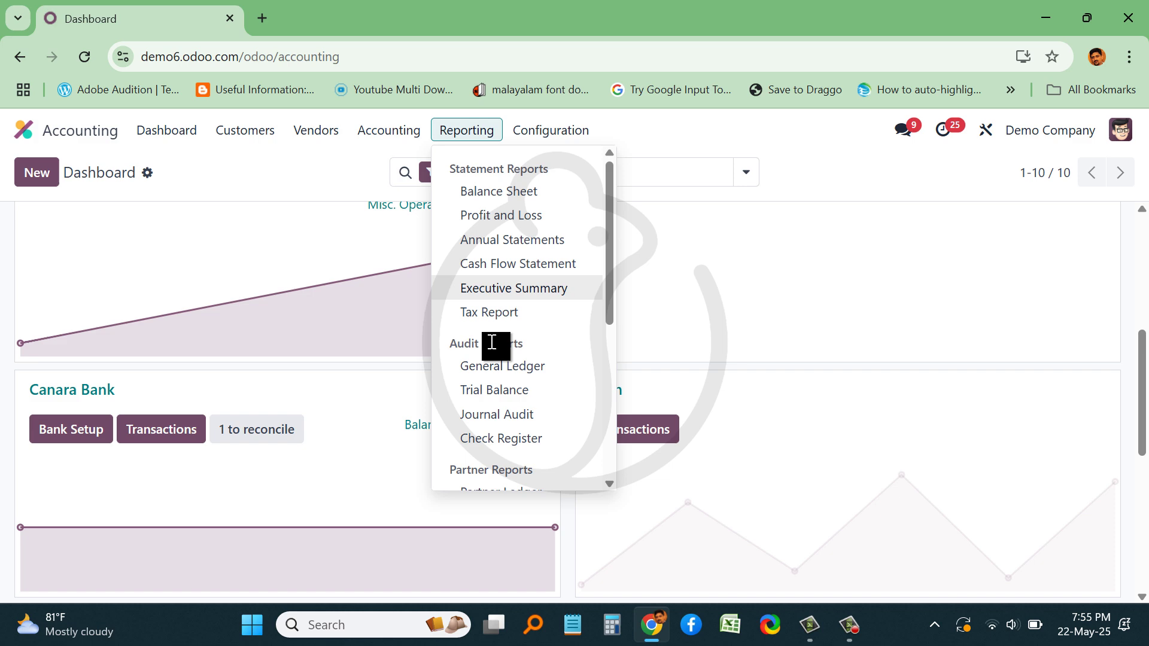
- Open the Trial Balance report and examine the Canara Bank account's balances
left_click(490, 391)
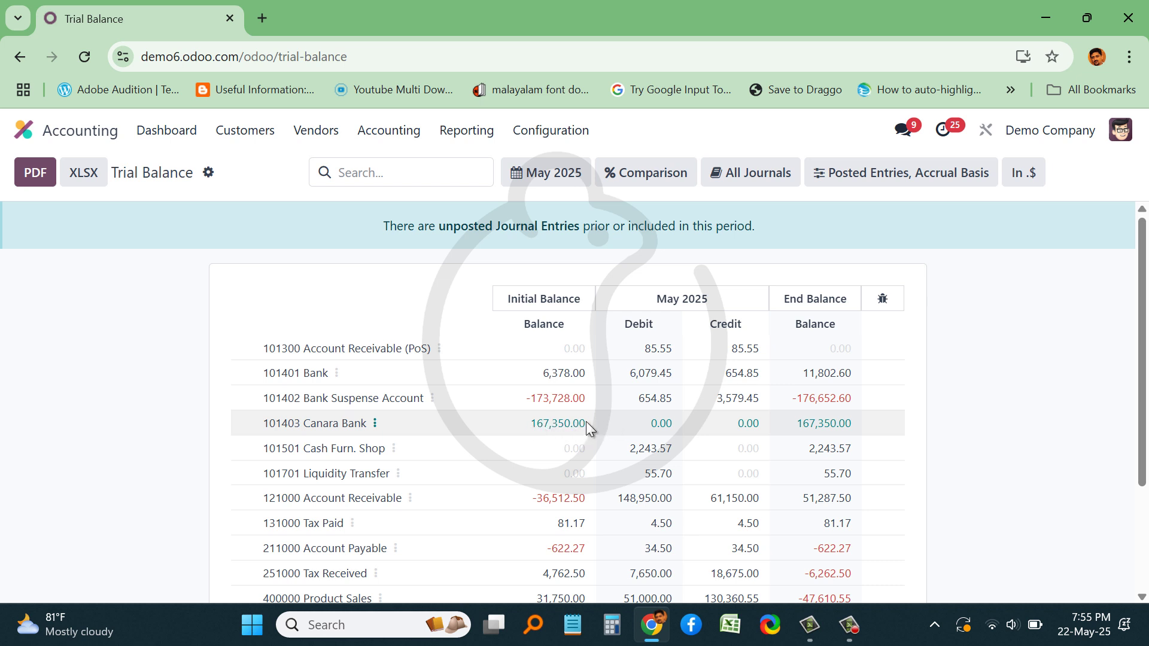
scroll(585, 424, "down", 1)
scroll(585, 423, "down", 1)
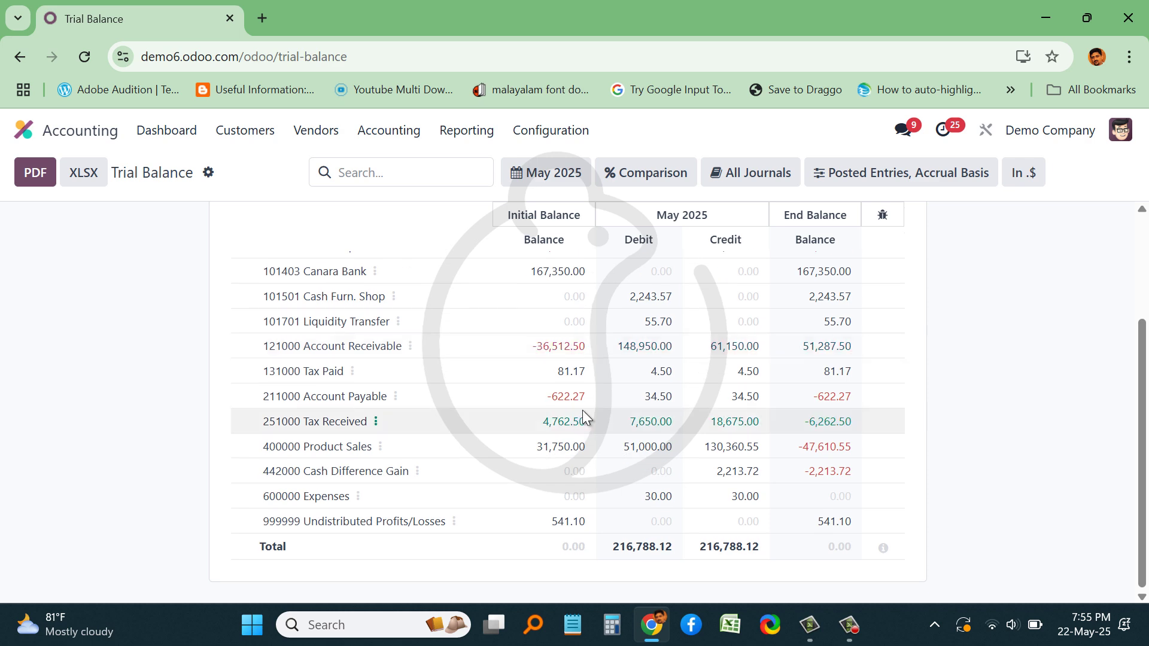
scroll(581, 408, "up", 2)
scroll(562, 432, "down", 2)
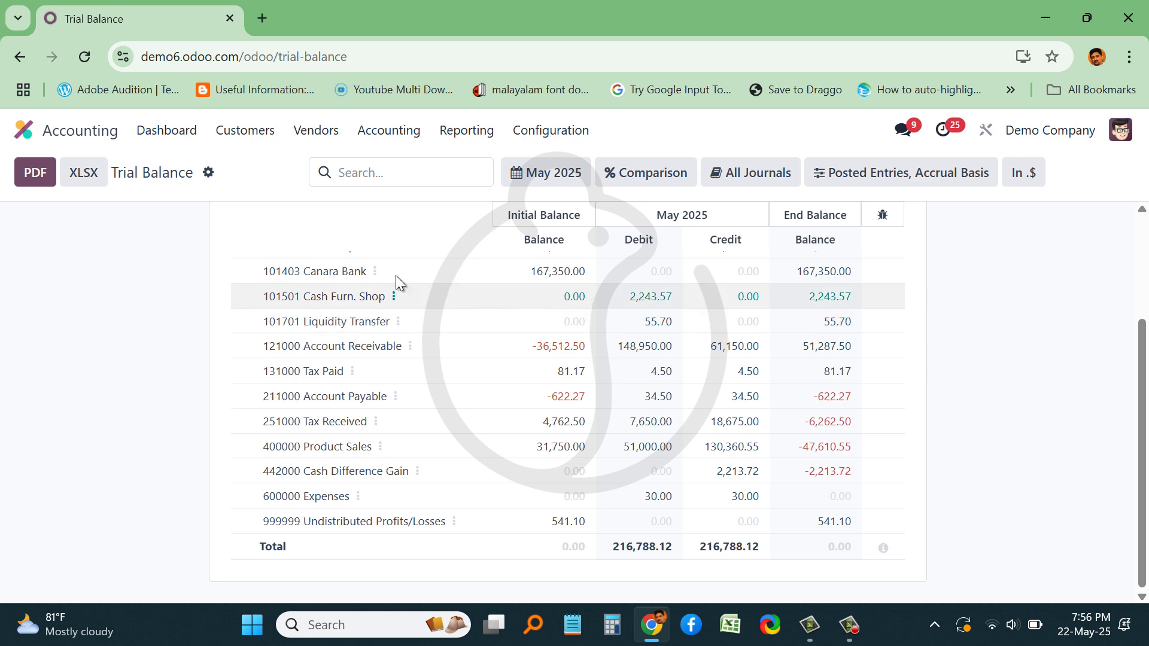
- Open the general ledger of the Canara Bank account and set its custom period to 12/04/2024 through 05/31/2025
left_click(375, 271)
left_click(431, 288)
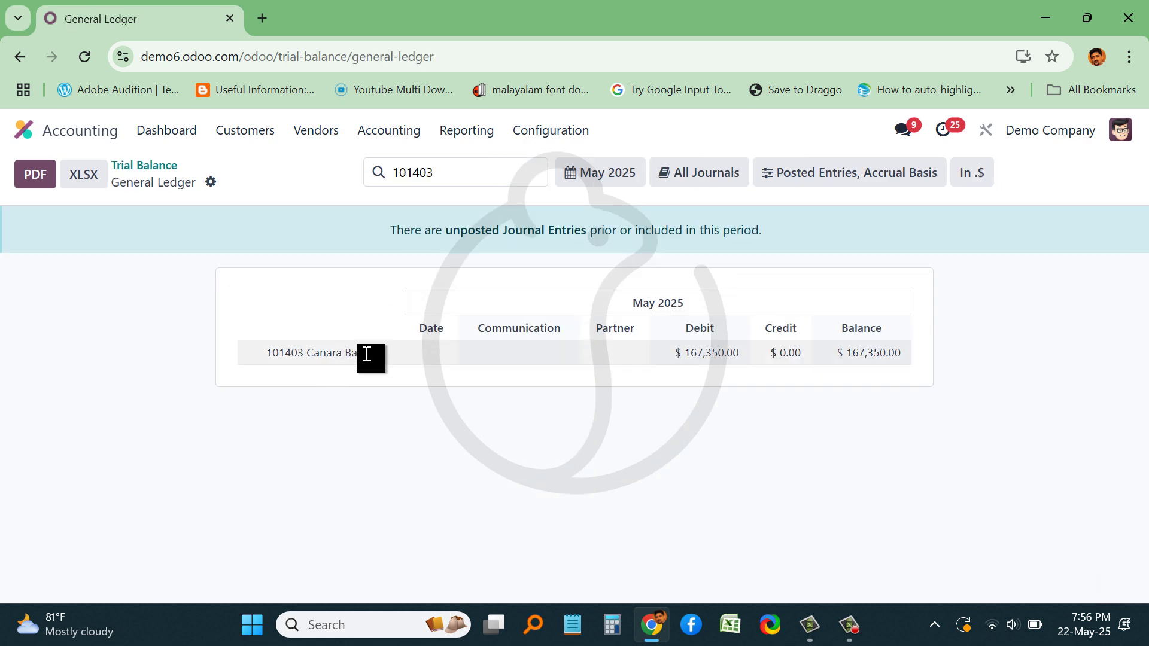
left_click(612, 177)
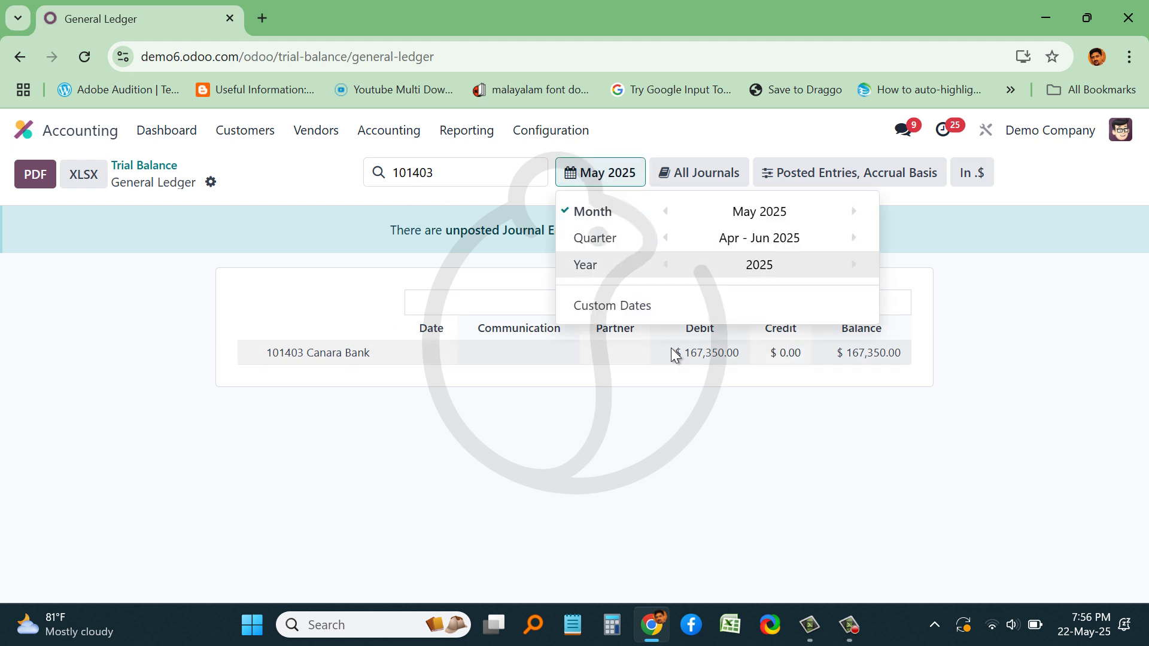
left_click(717, 307)
left_click(567, 353)
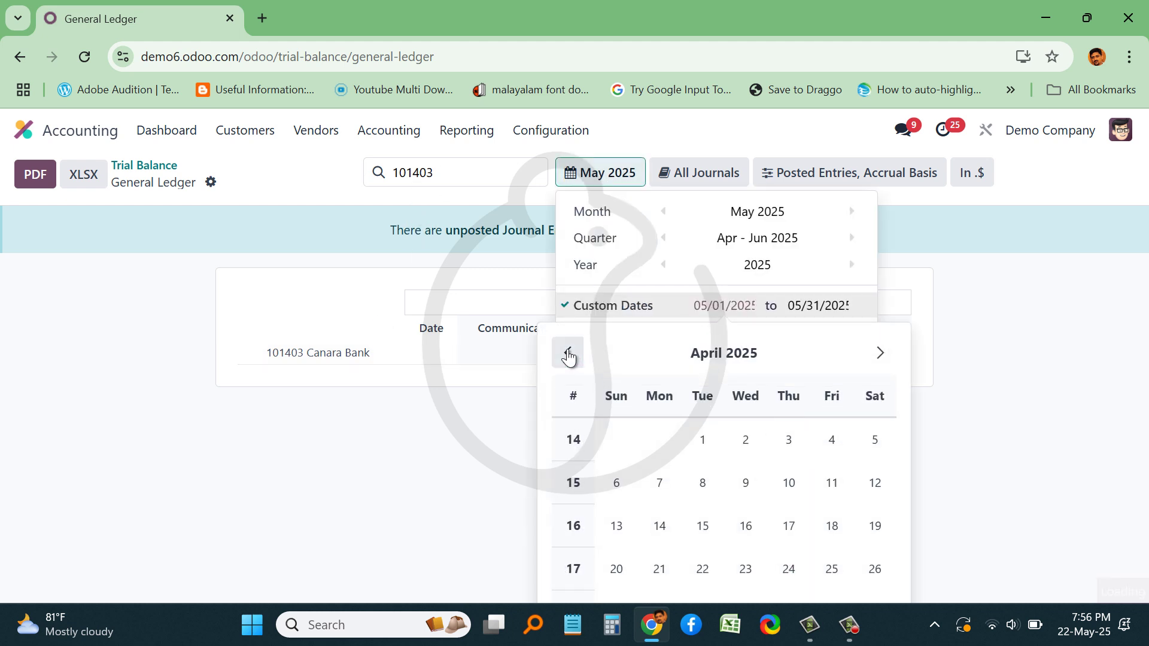
left_click(567, 353)
left_click(567, 353)
left_click(567, 353)
left_click(567, 353)
left_click(744, 440)
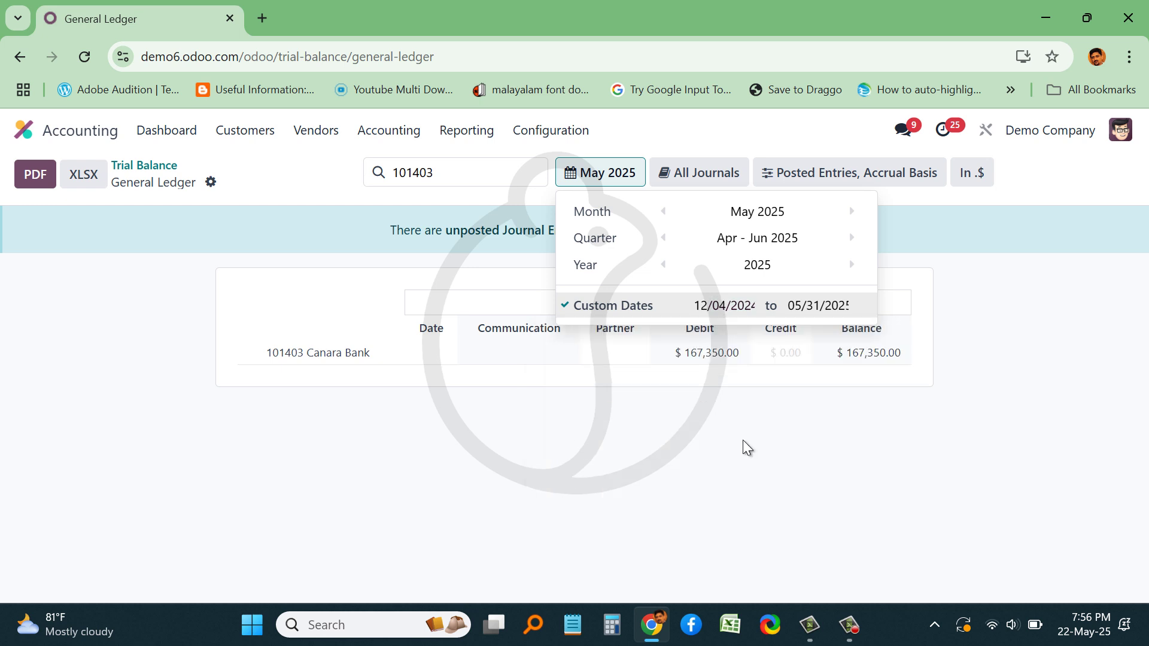
left_click(721, 469)
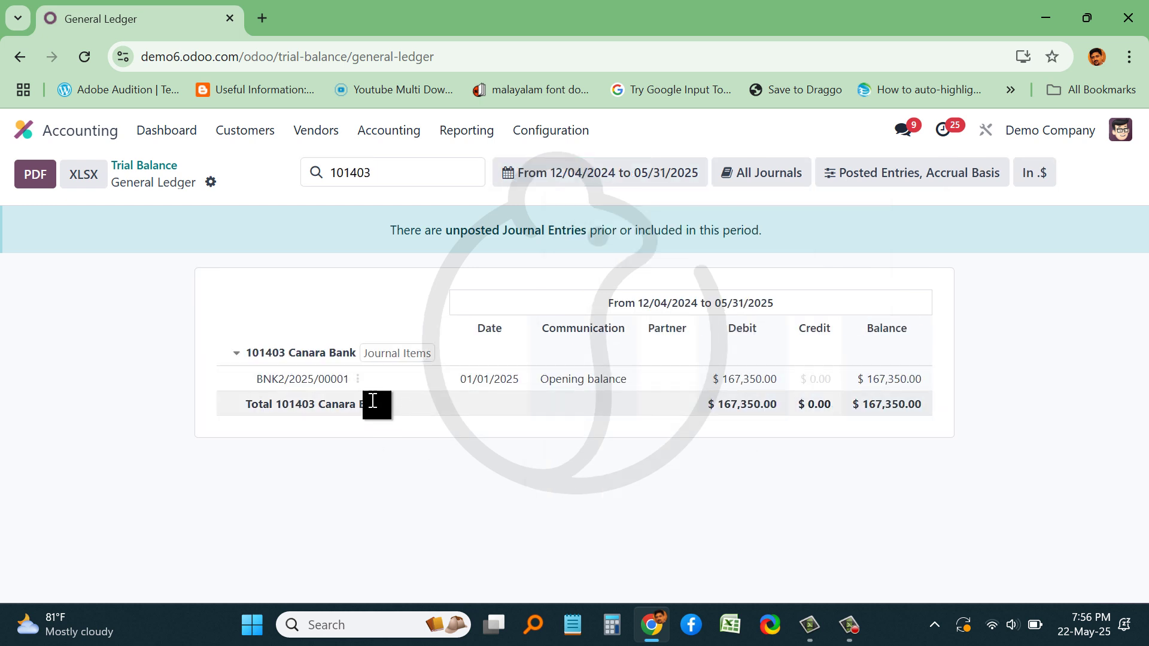
- View the journal entry behind the Canara Bank opening balance line
left_click(357, 380)
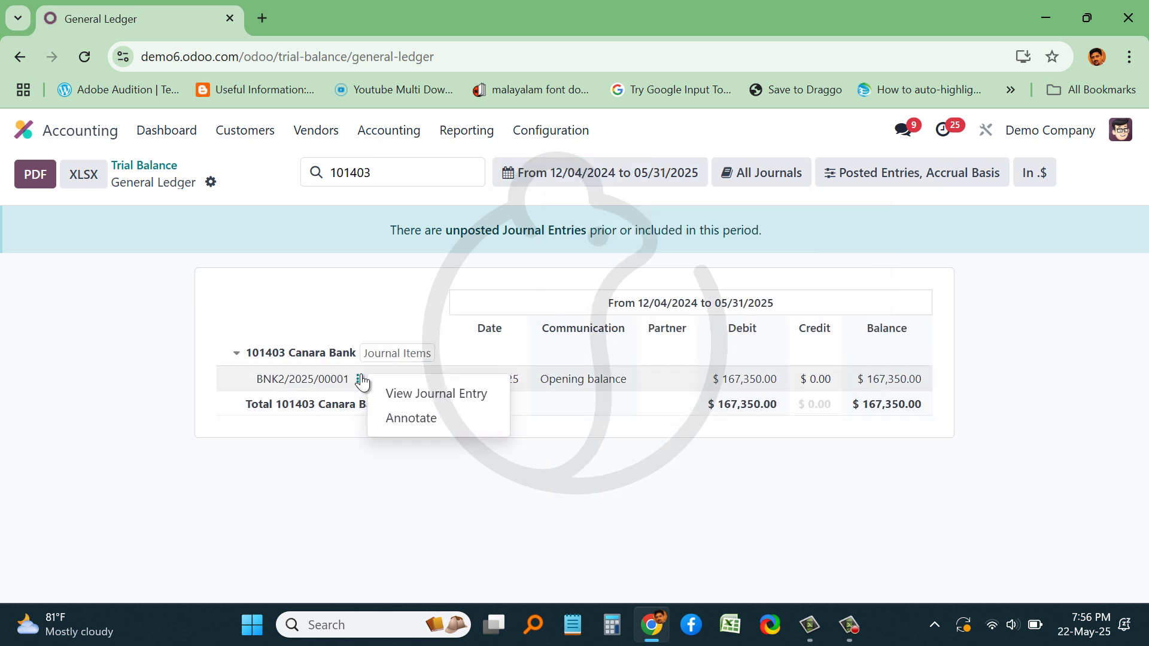
left_click(403, 392)
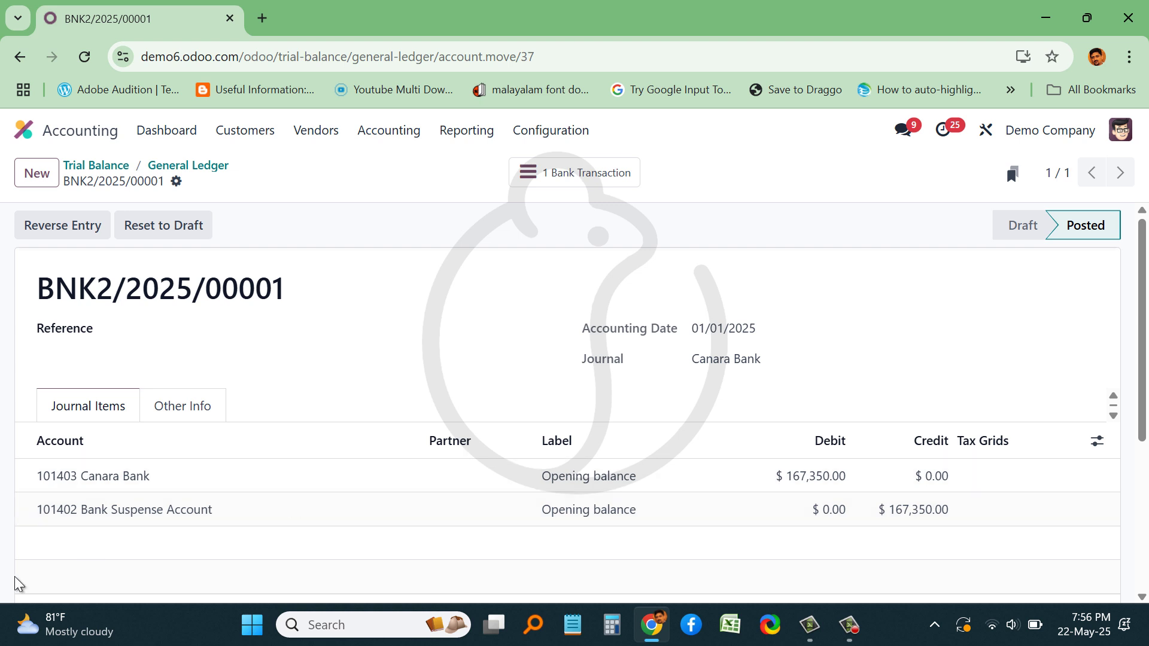
- Reopen the Trial Balance report and compare the Canara Bank and Bank Suspense Account balances
left_click(467, 130)
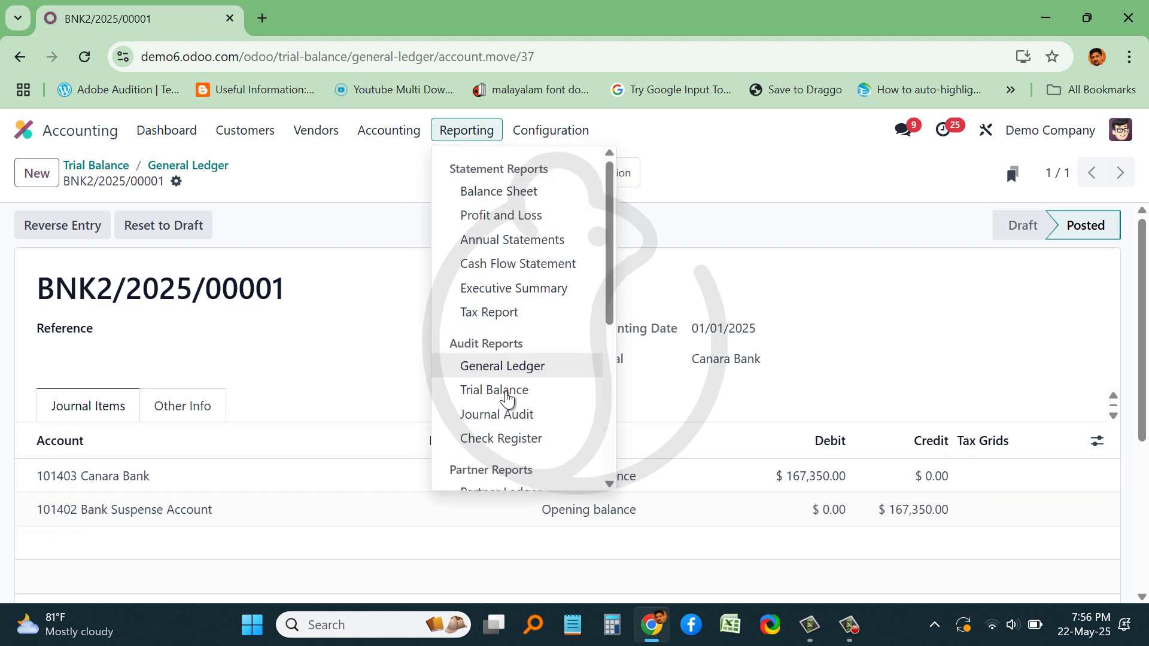
left_click(512, 392)
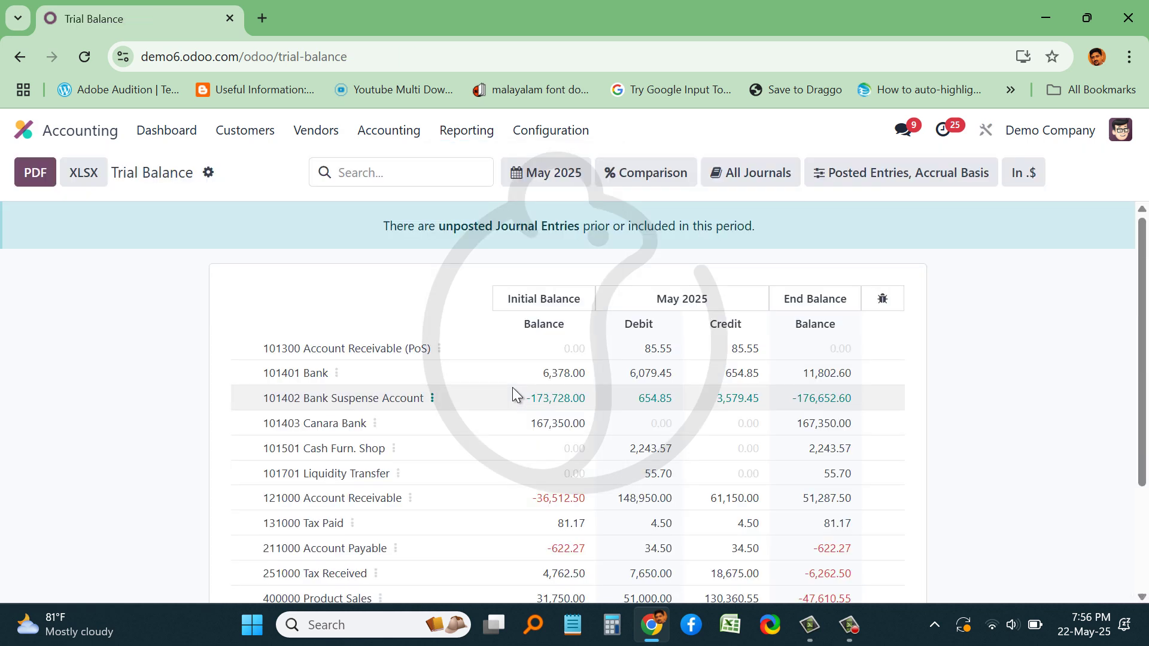
scroll(514, 387, "down", 1)
scroll(355, 368, "up", 3)
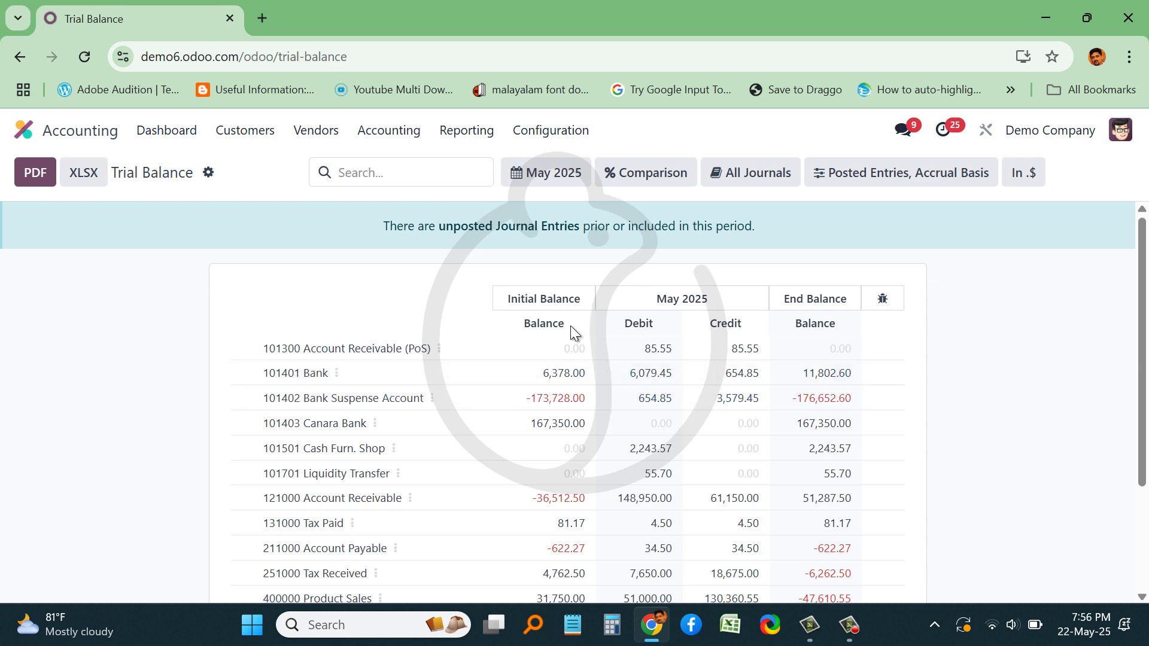
- Go back to the accounting dashboard and open the Canara Bank transaction awaiting reconciliation
left_click(84, 132)
left_click(377, 524)
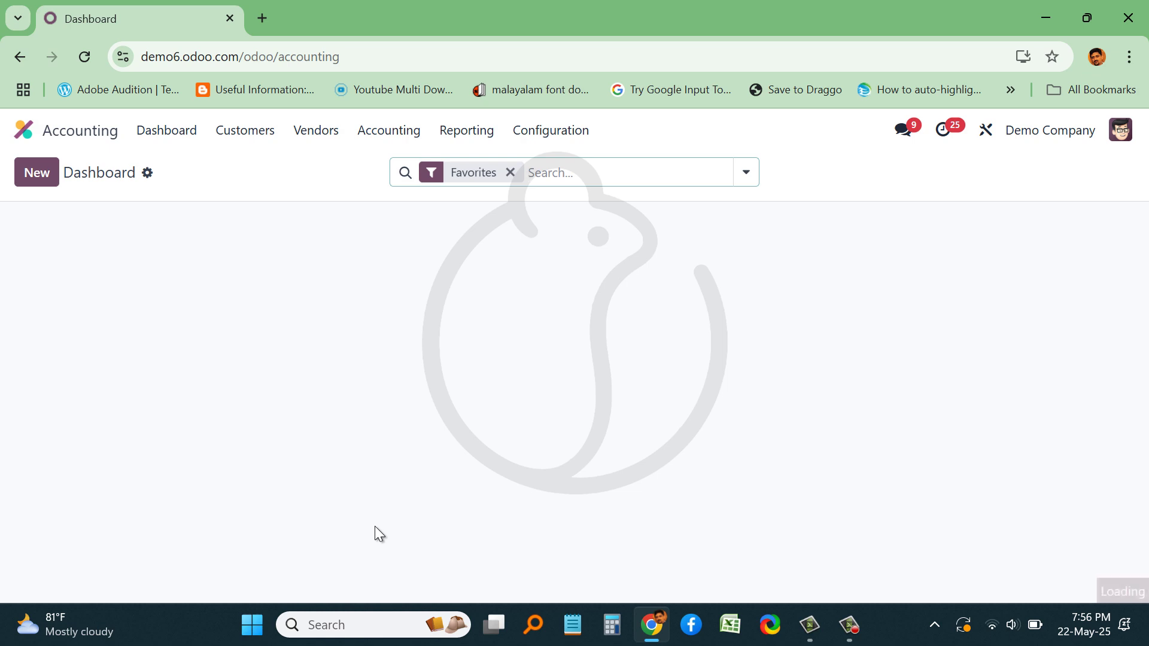
scroll(261, 458, "down", 6)
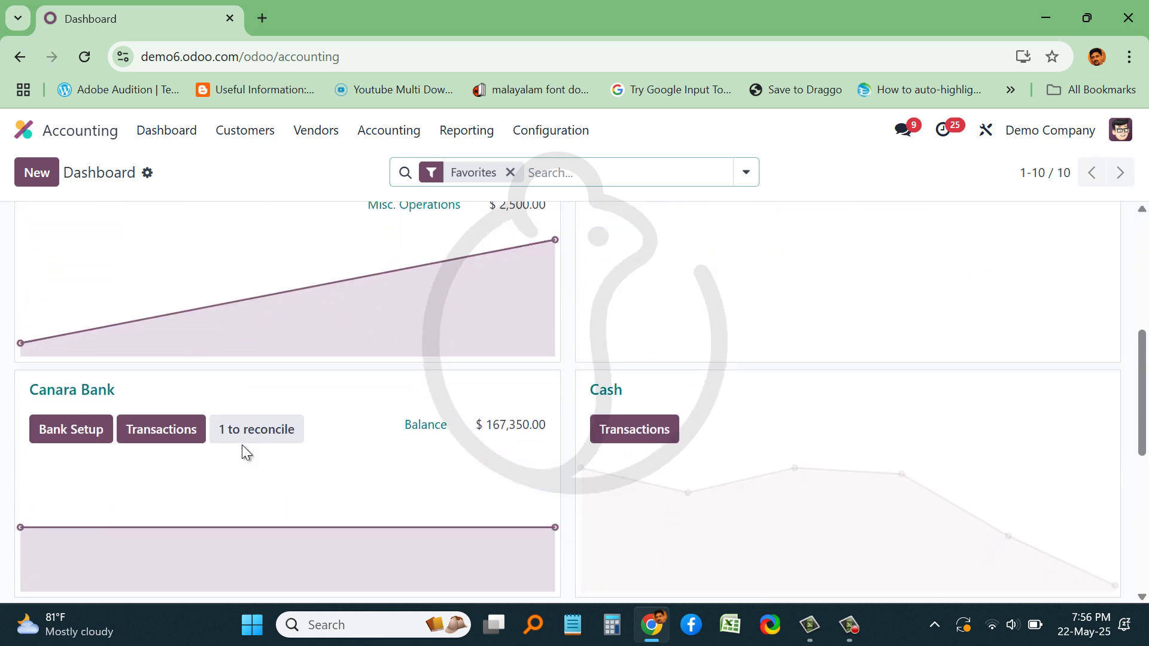
left_click(249, 436)
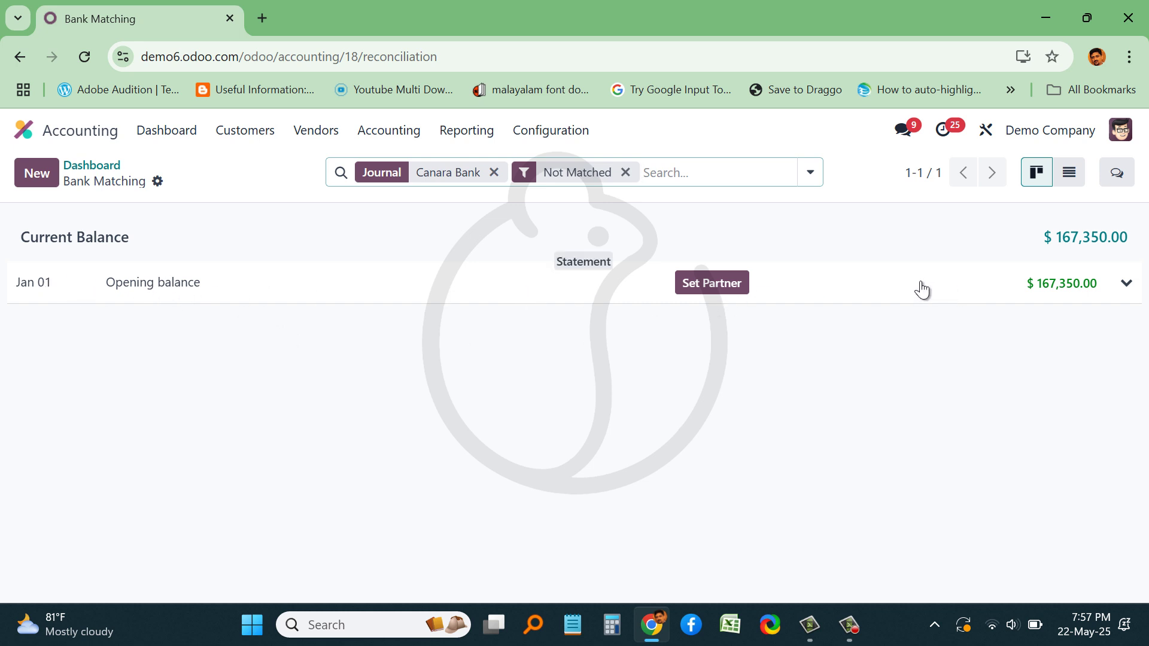
- Set the counterpart account of the Canara Bank opening balance transaction to 999000 Suspense Account, searching all accounts for "sus"
left_click(403, 297)
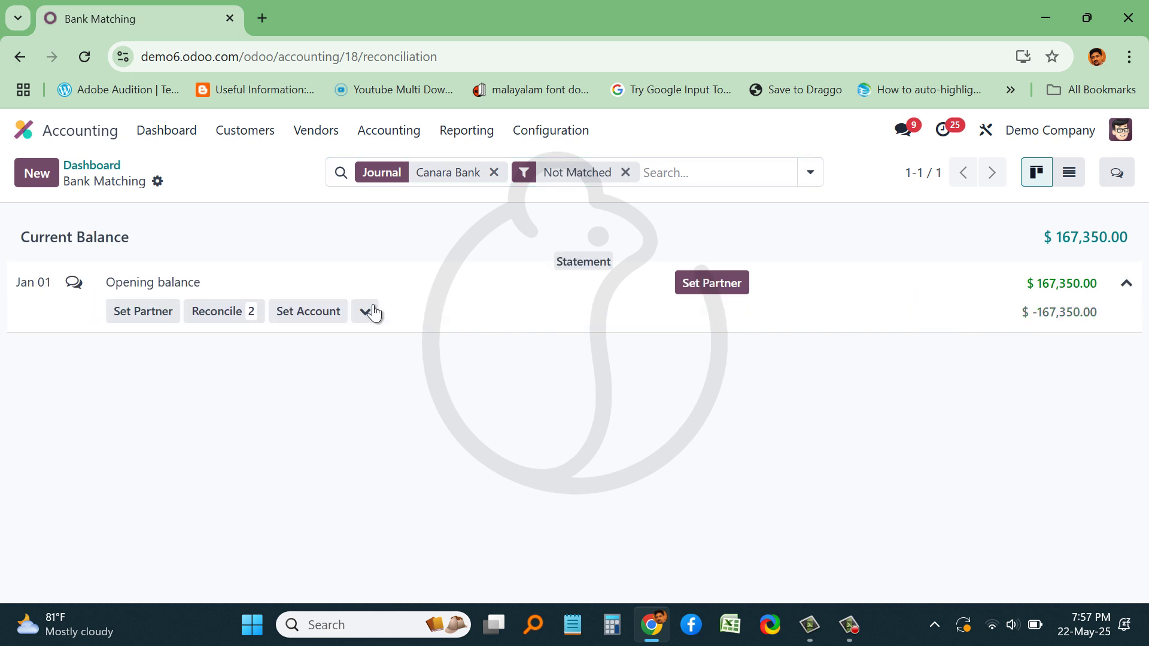
left_click(309, 311)
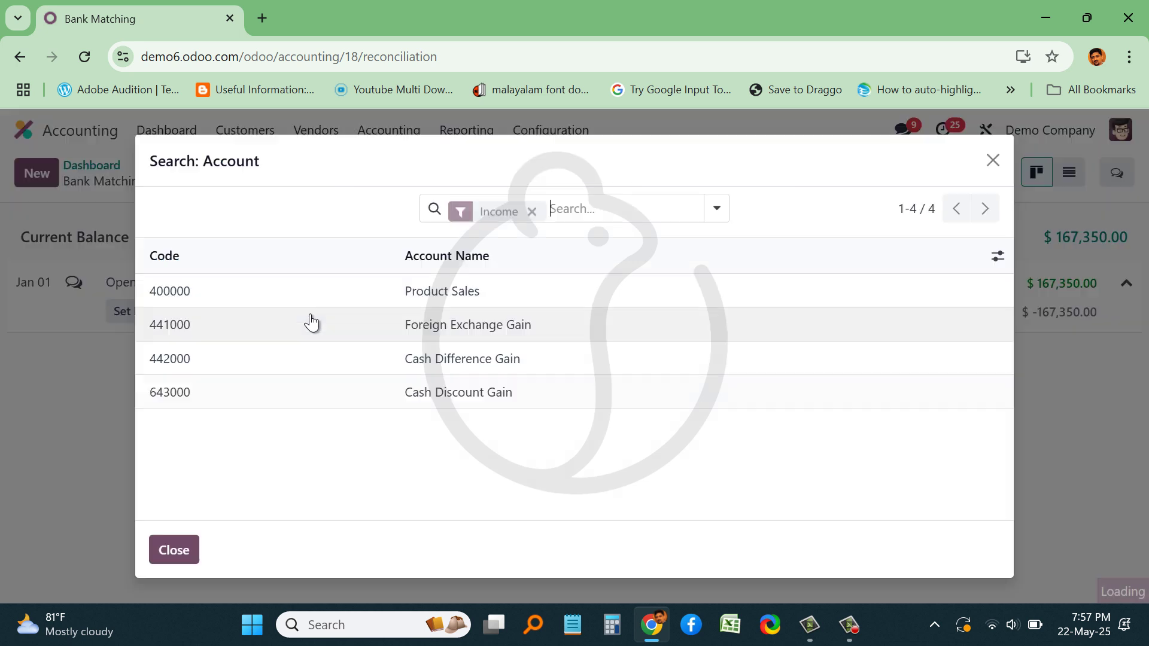
left_click(532, 209)
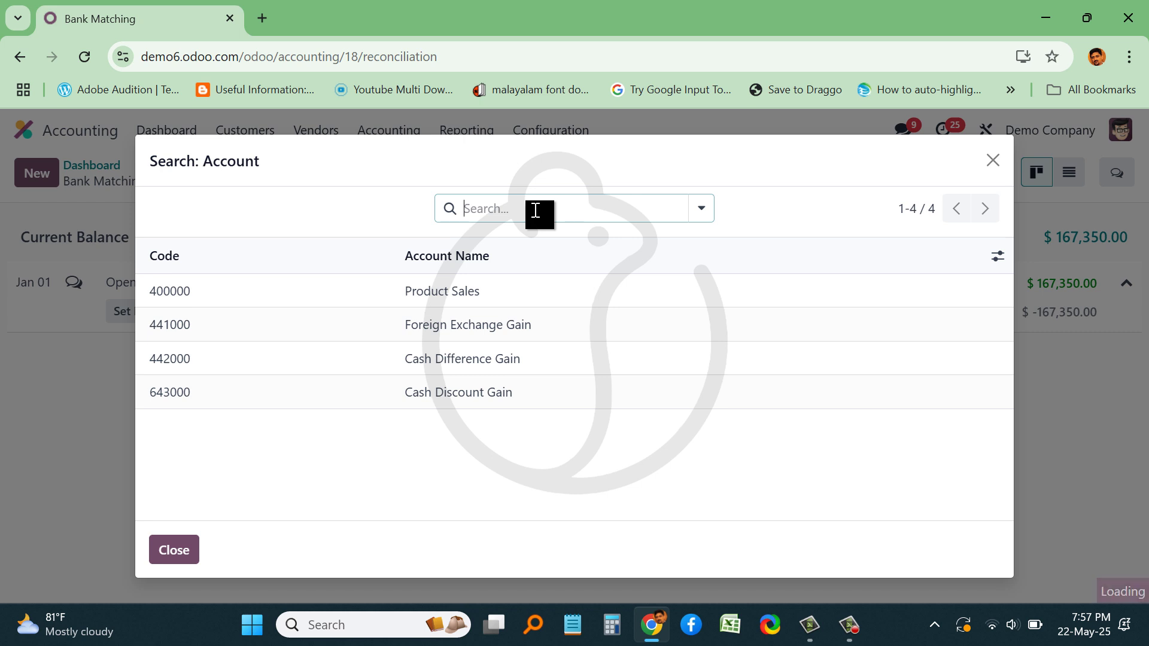
type("s")
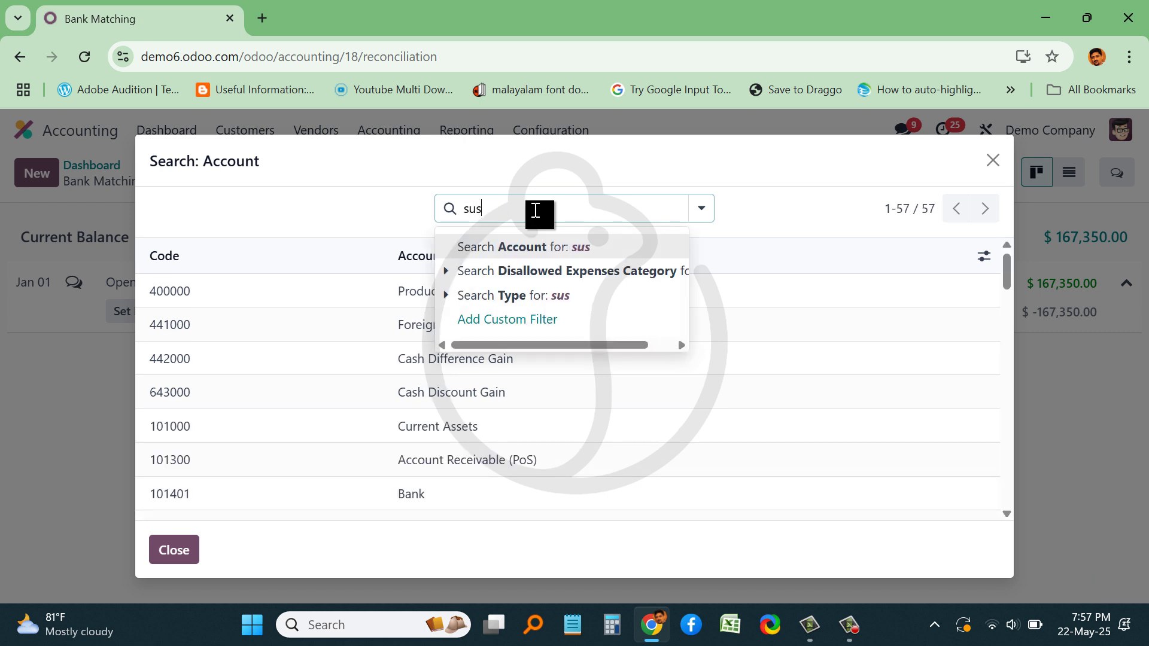
type("us")
key("Return")
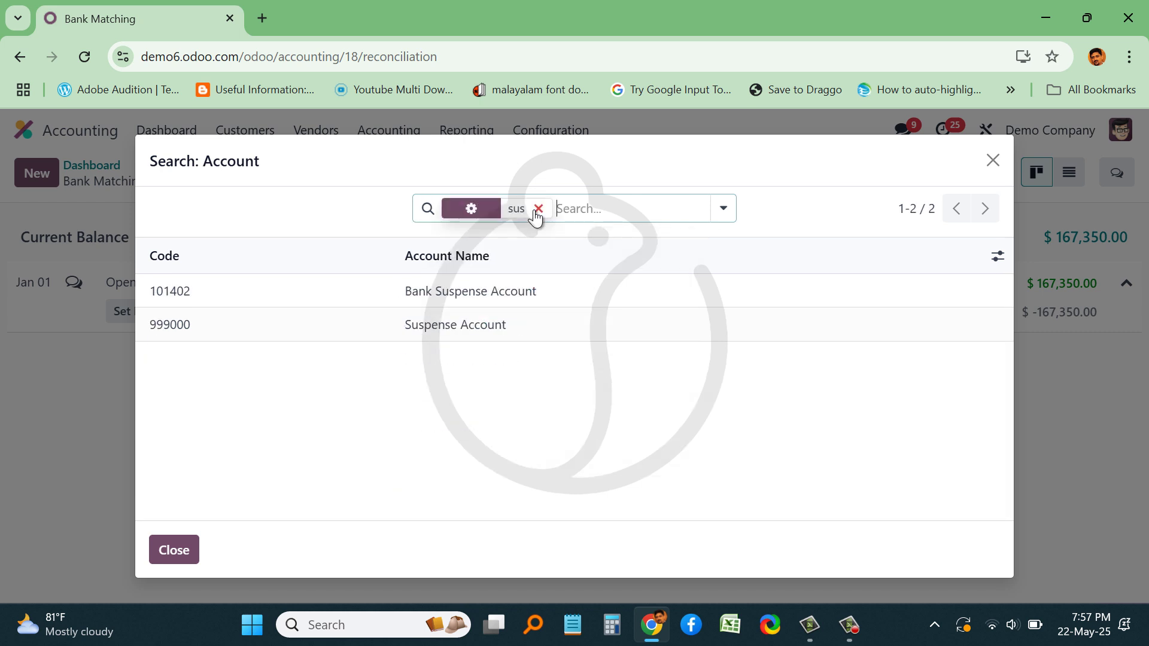
left_click(186, 328)
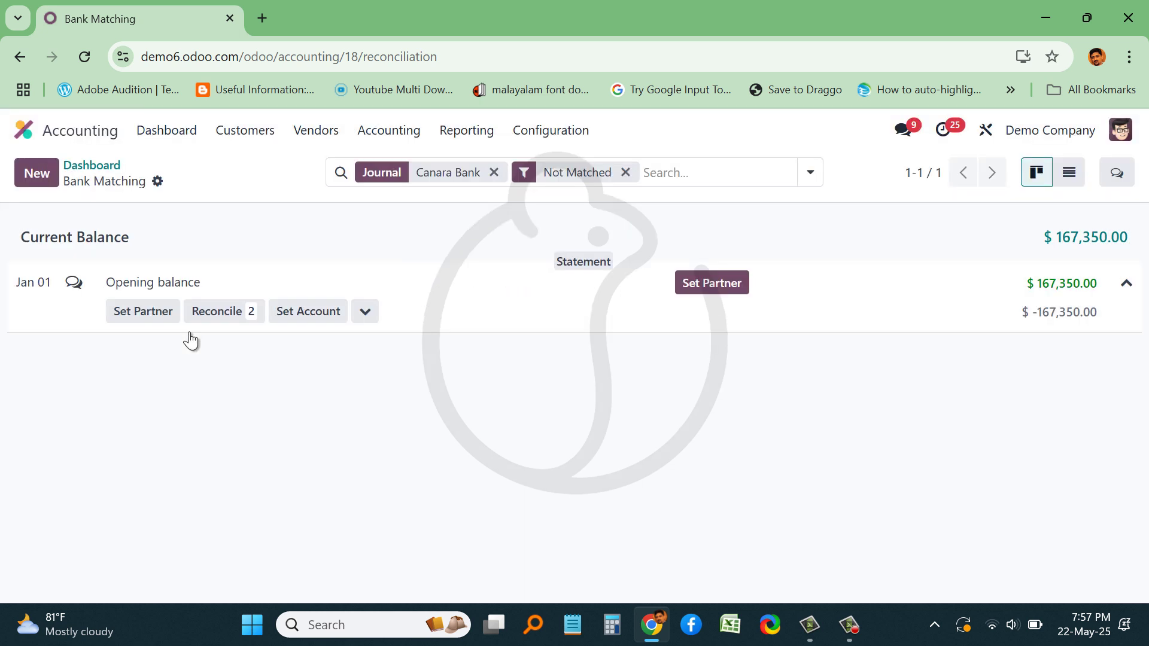
- Return to the accounting dashboard, check the Canara Bank journal card, and open the Trial Balance report
left_click(92, 166)
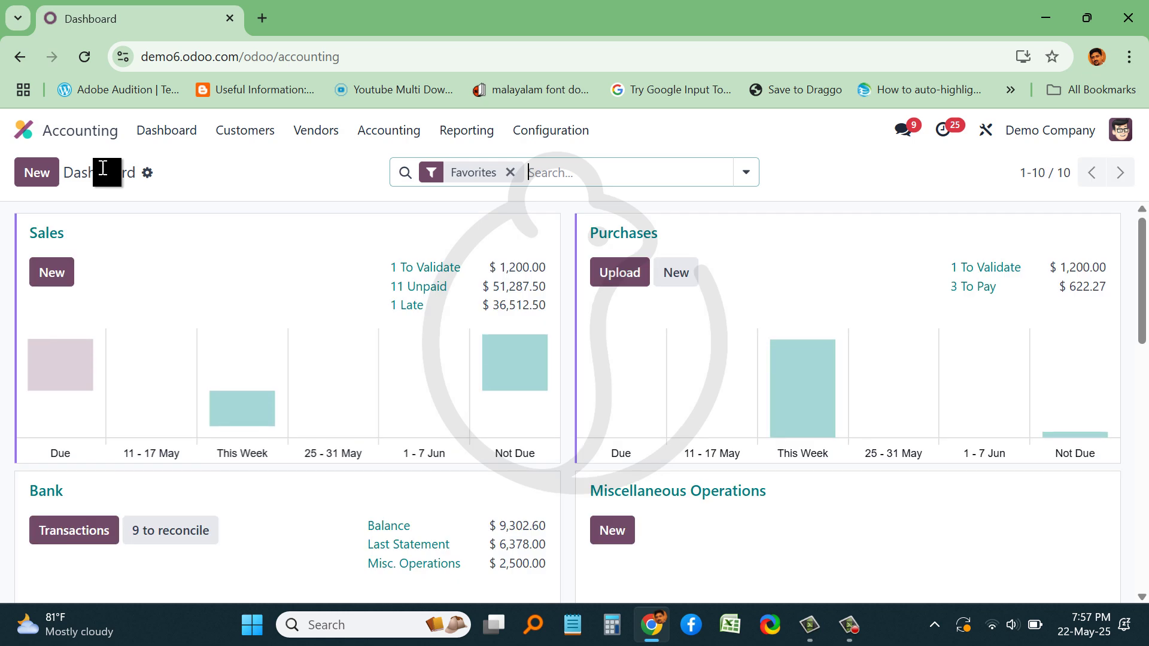
scroll(137, 263, "down", 7)
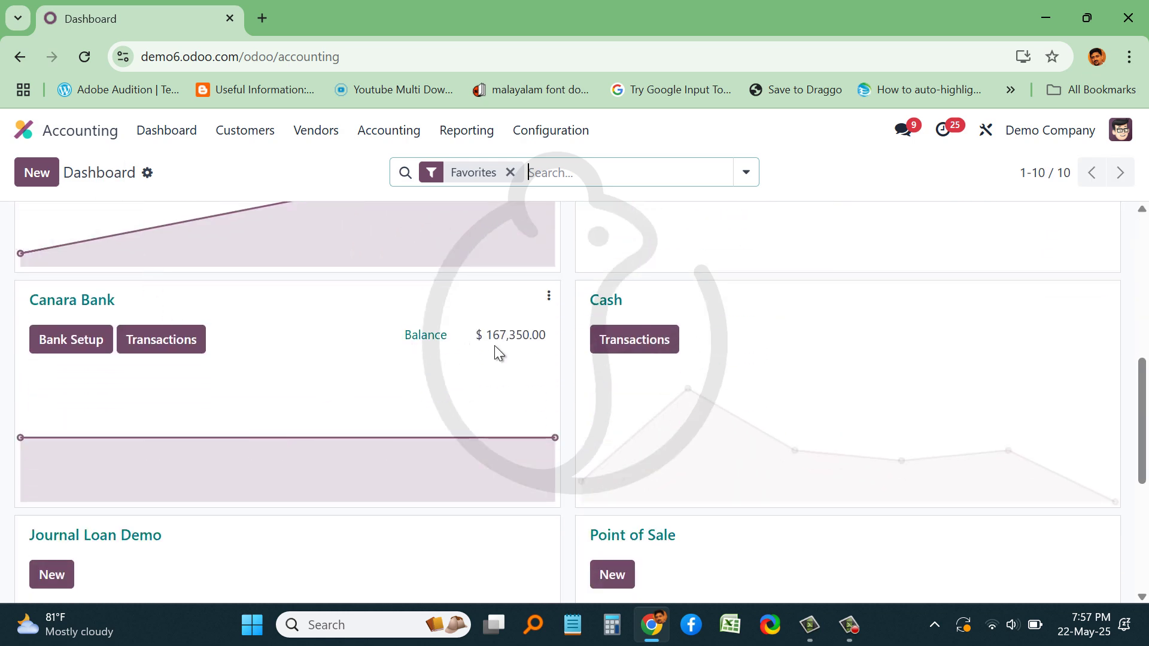
left_click(458, 133)
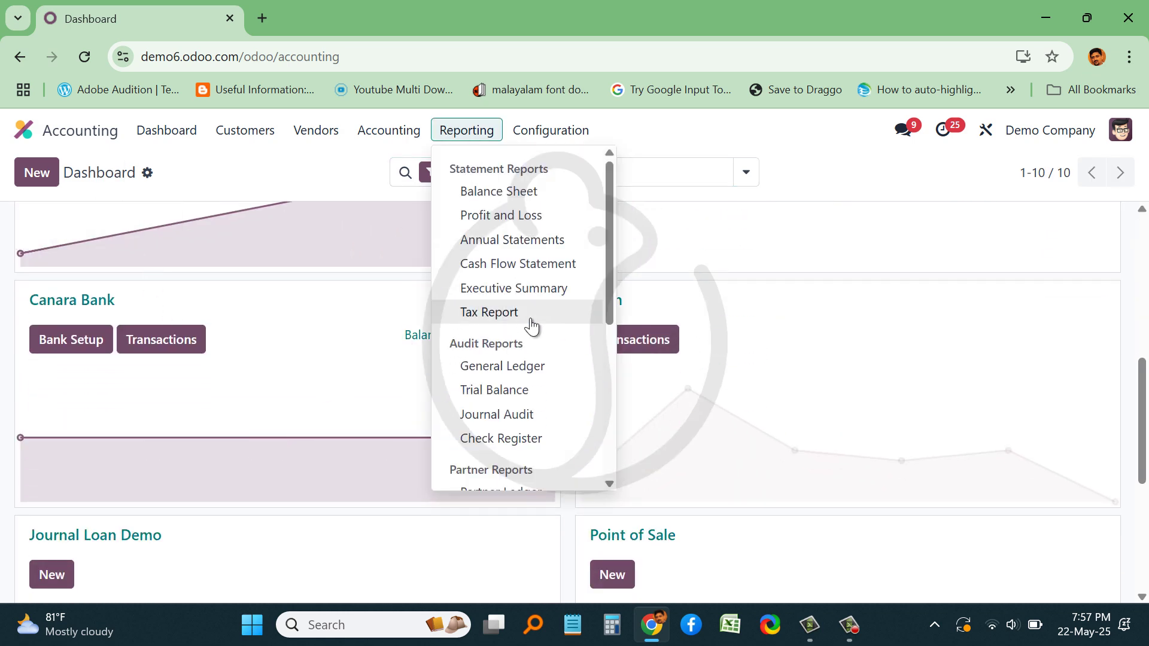
left_click(525, 391)
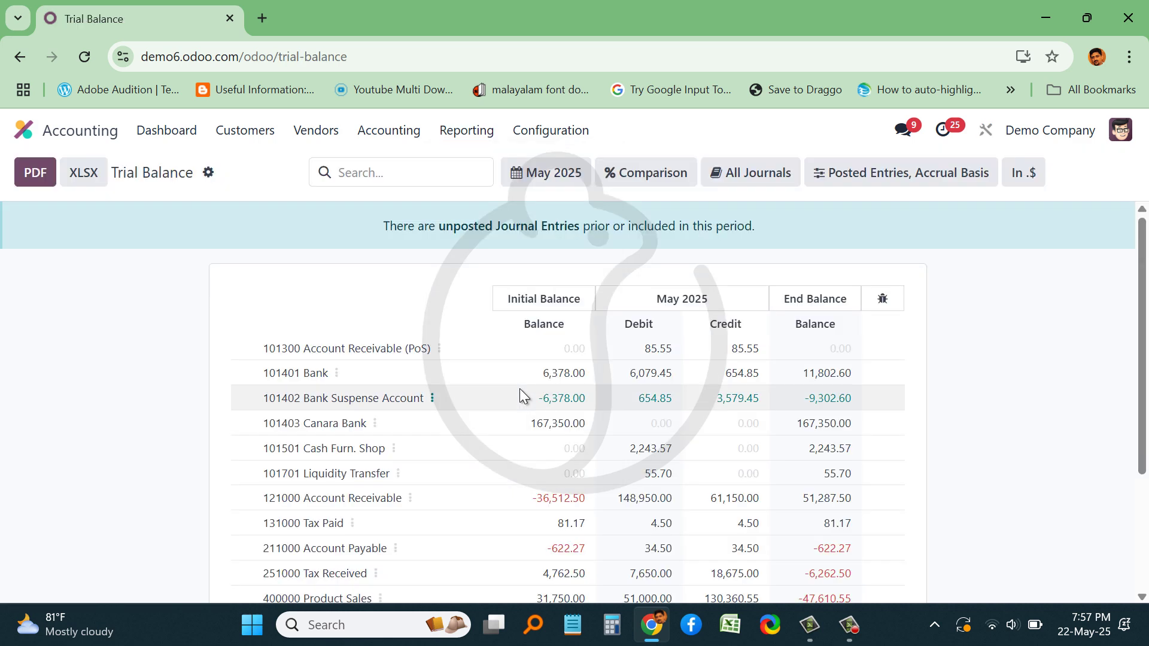
- Compare the Canara Bank, Bank Suspense Account and Suspense Account balances in the Trial Balance
scroll(519, 389, "down", 3)
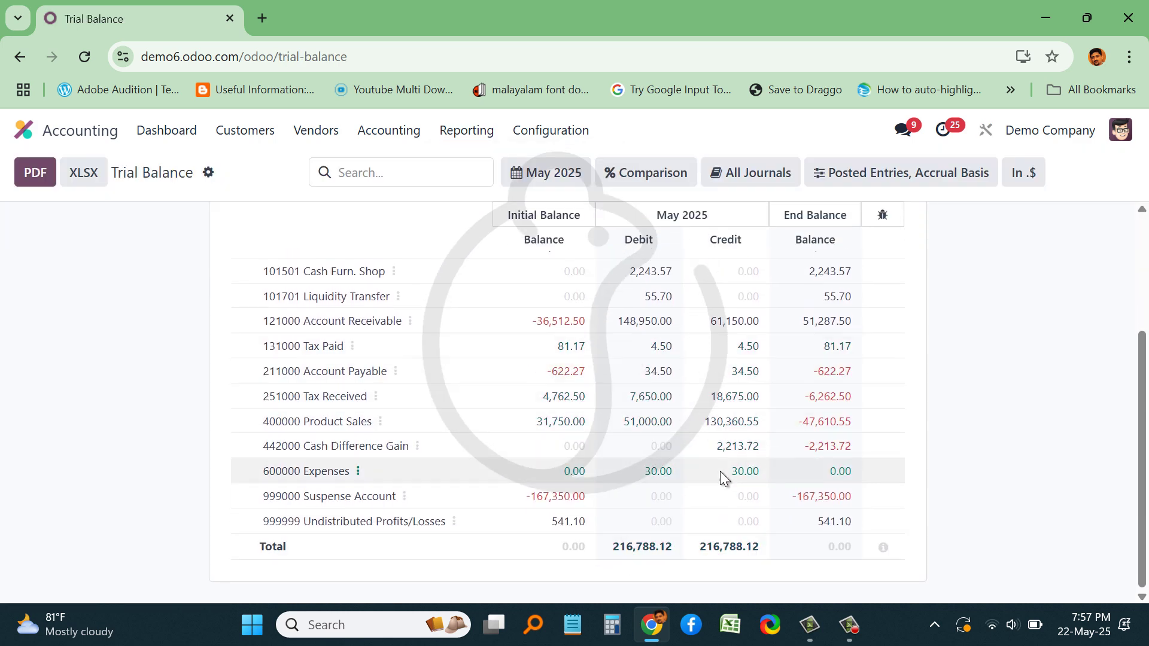
scroll(724, 494, "up", 3)
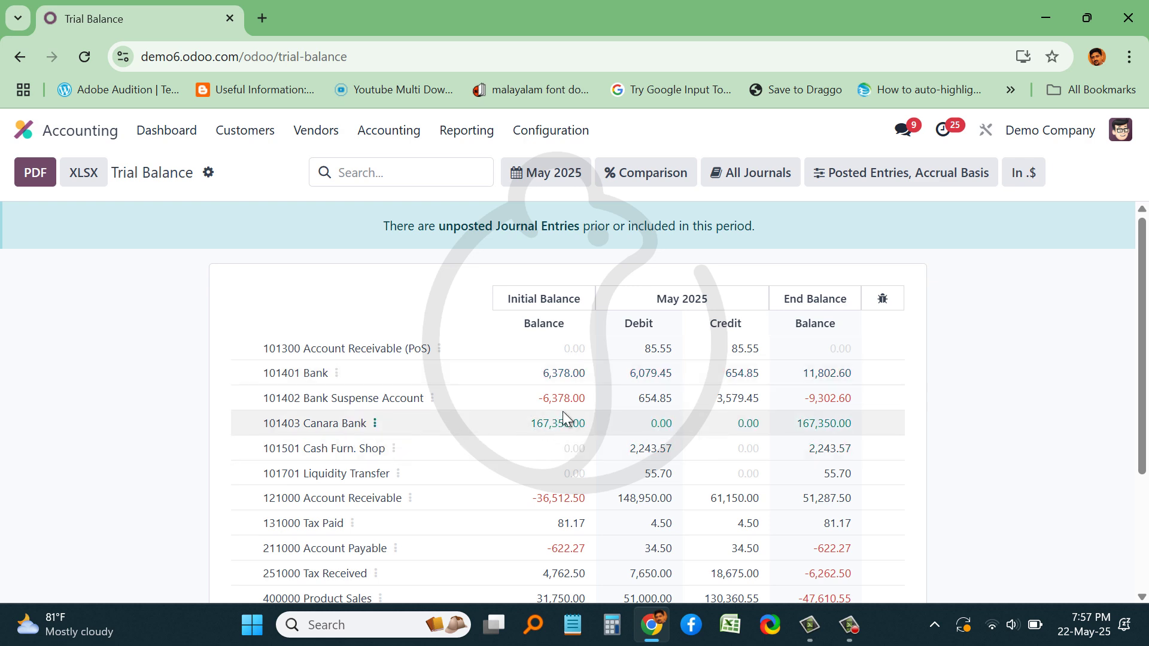
scroll(564, 414, "down", 3)
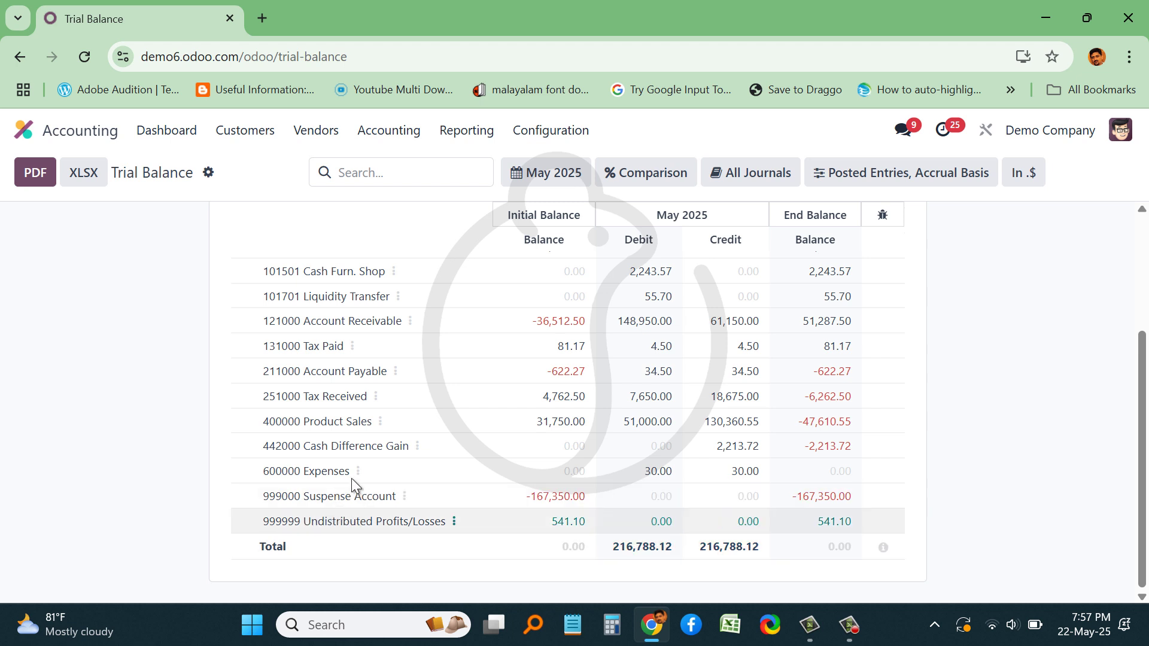
scroll(613, 335, "up", 1)
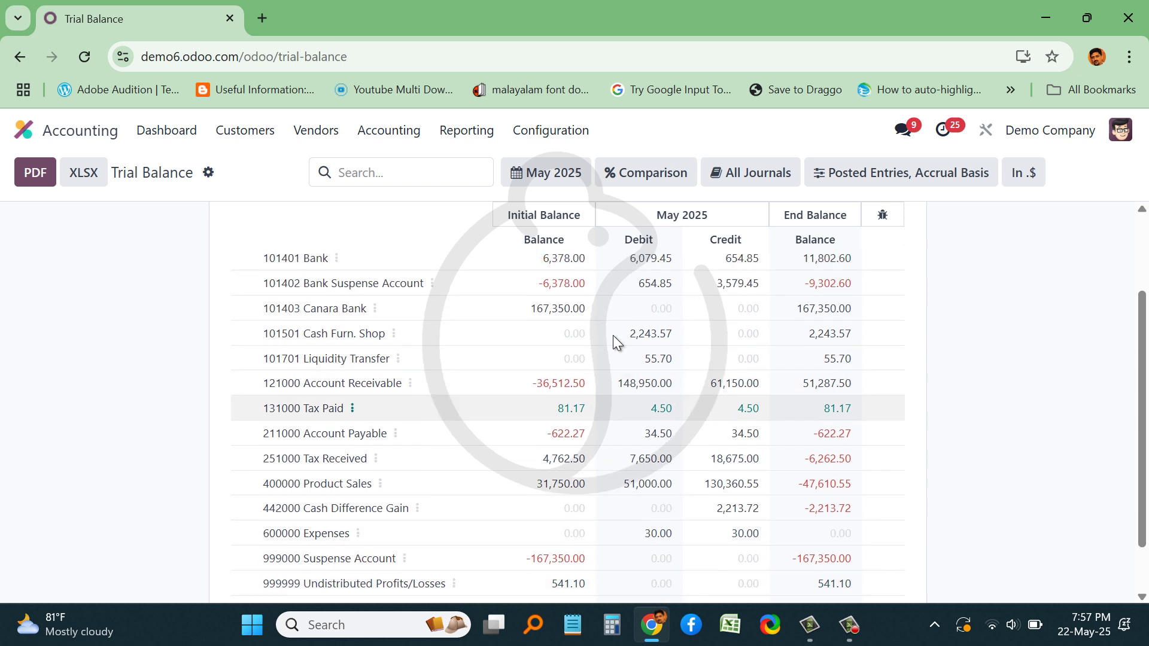
scroll(614, 336, "up", 1)
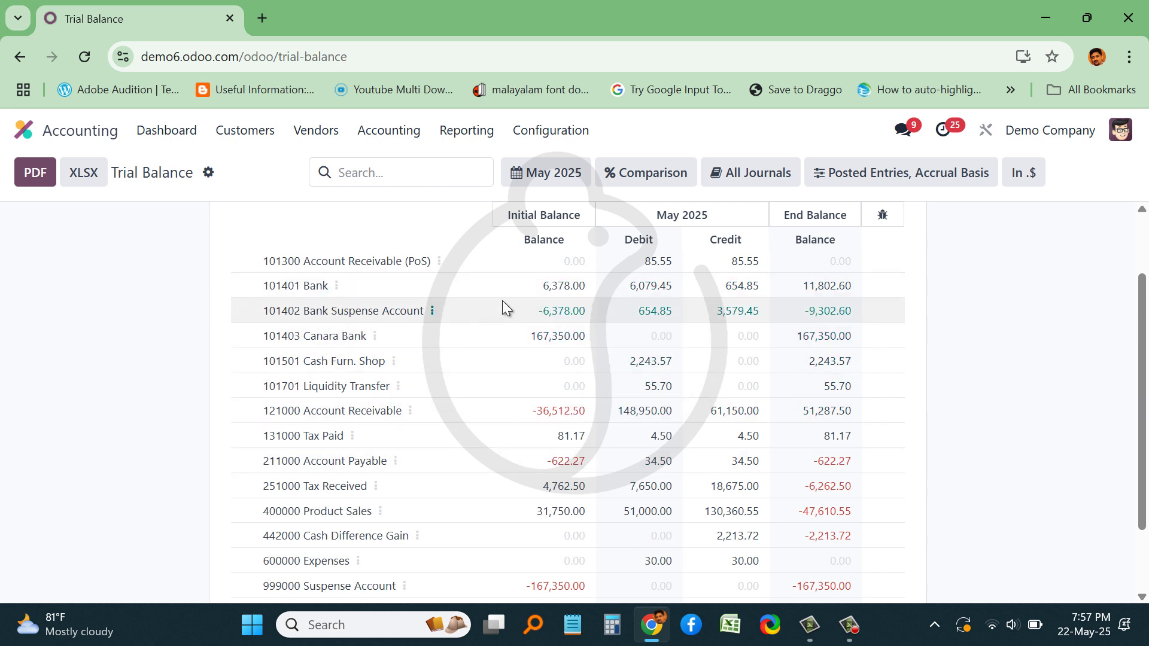
scroll(498, 304, "up", 2)
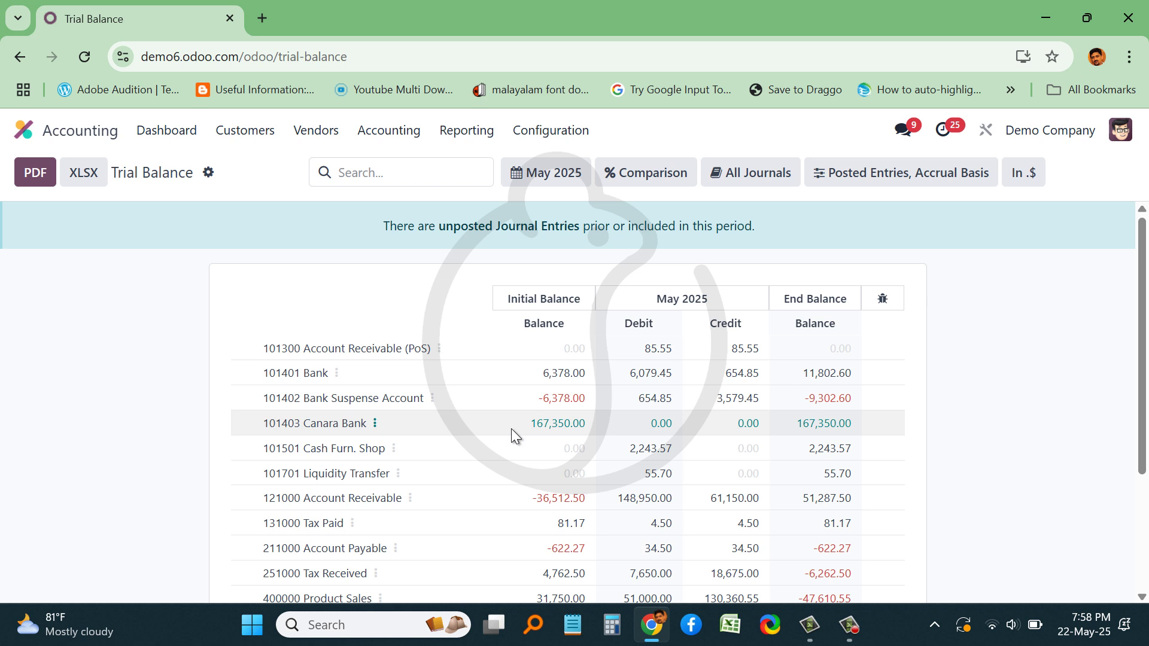
left_click(849, 625)
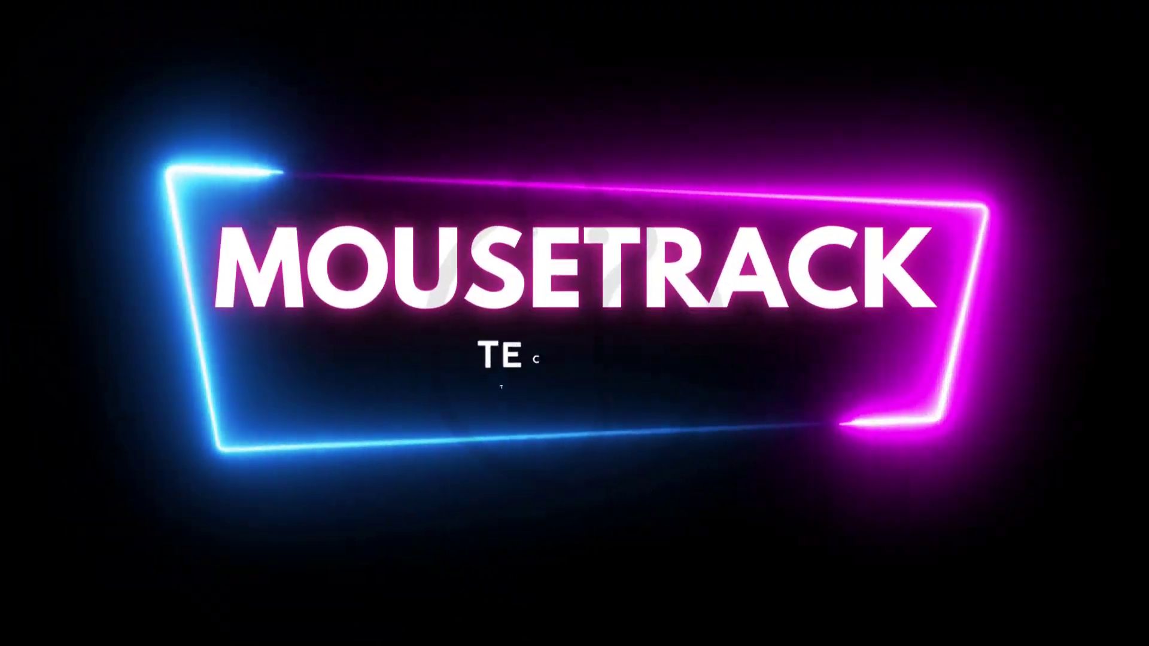